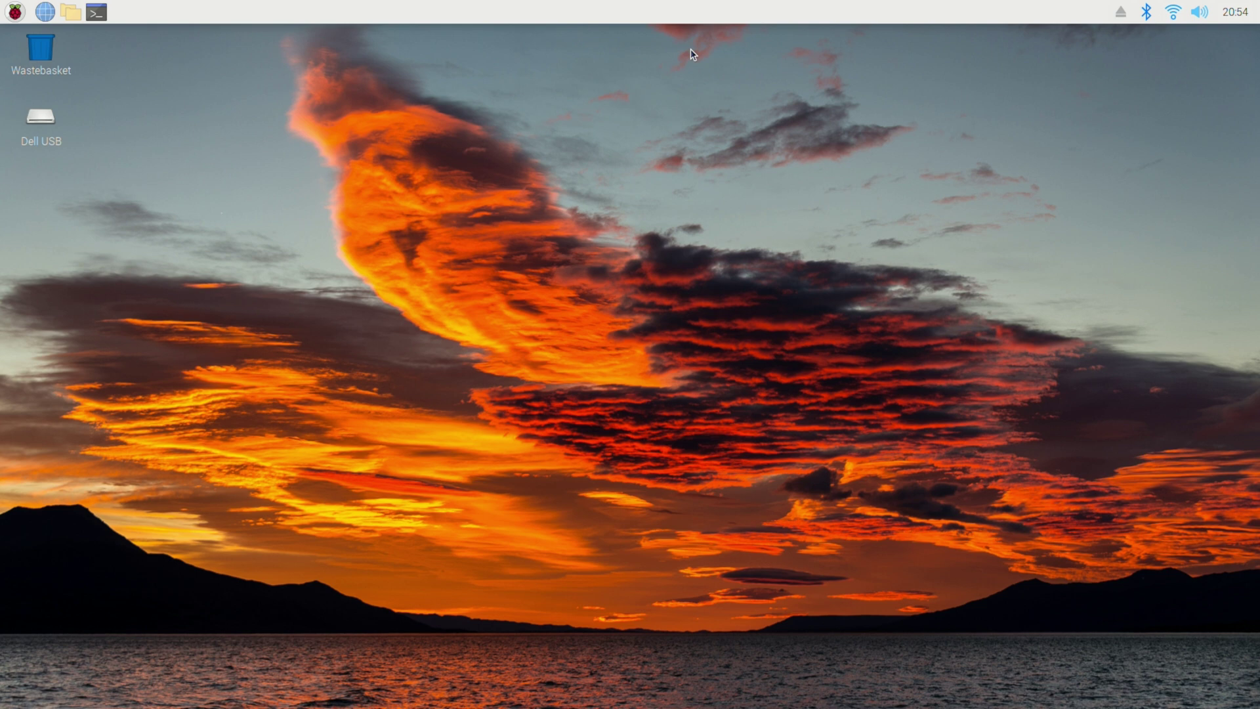
- Make sure SSH is enabled in the interface settings of Raspberry Pi Configuration and accept the settings
click(13, 10)
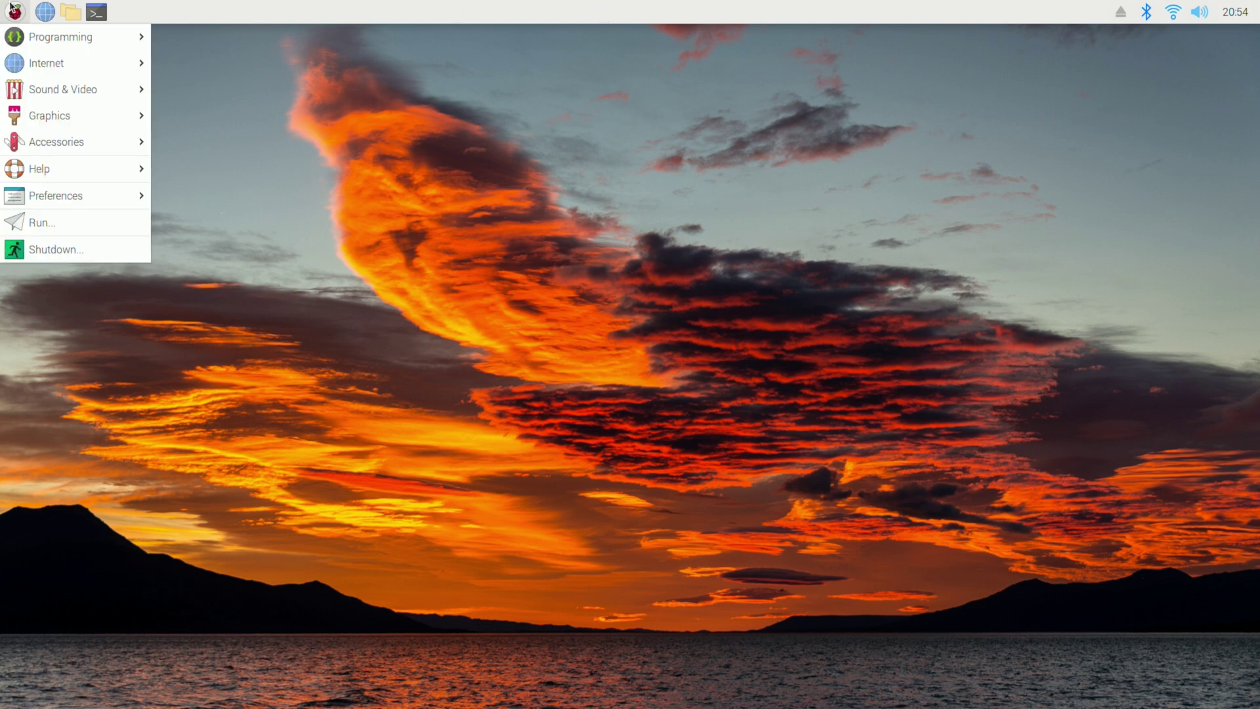
mouse_move(51, 201)
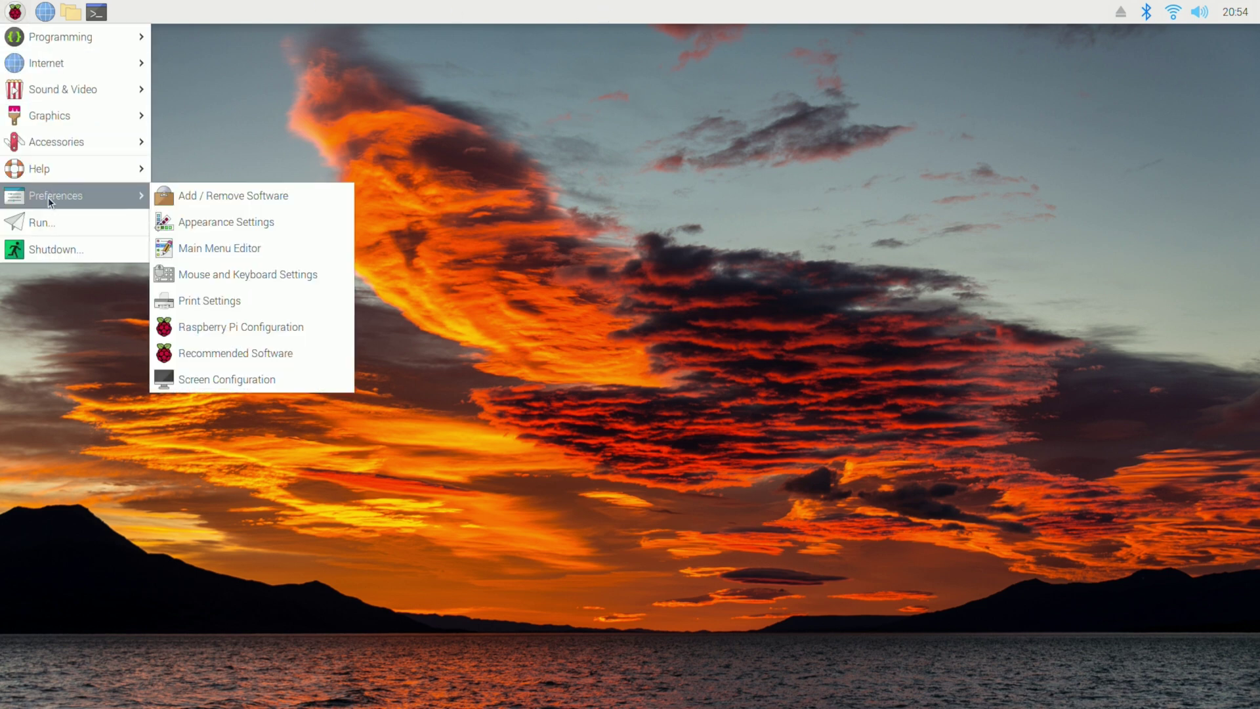
click(236, 327)
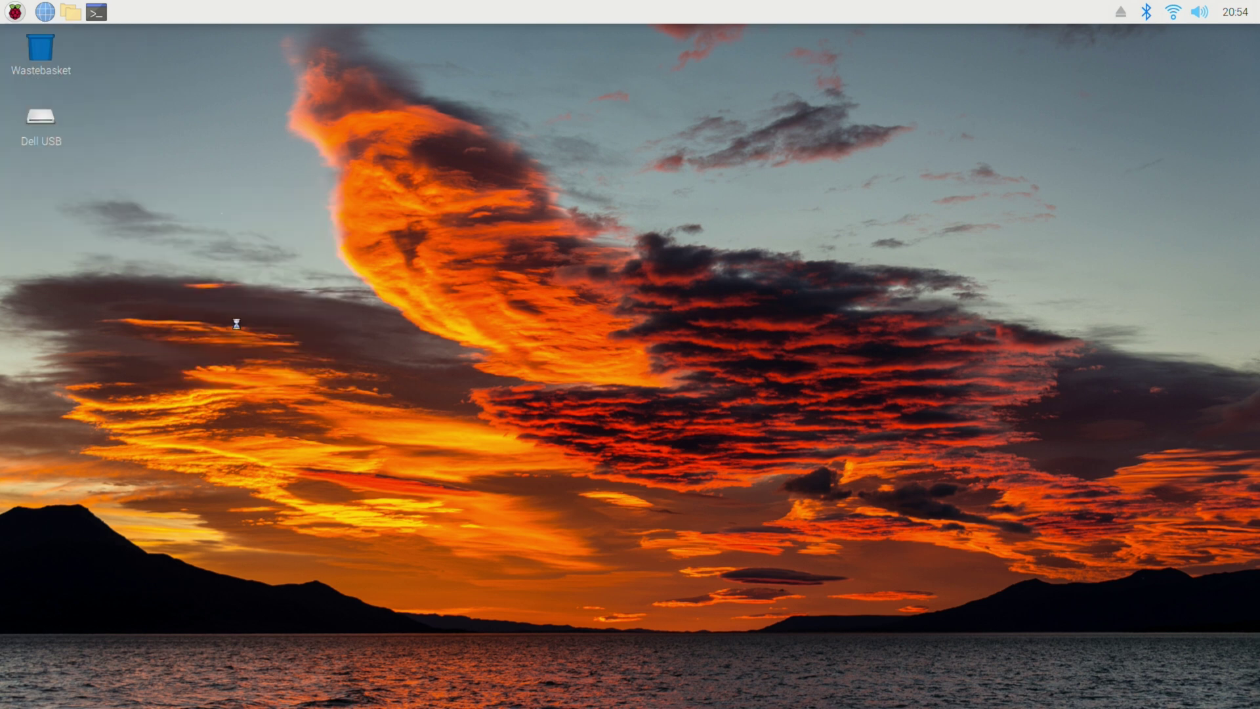
click(258, 109)
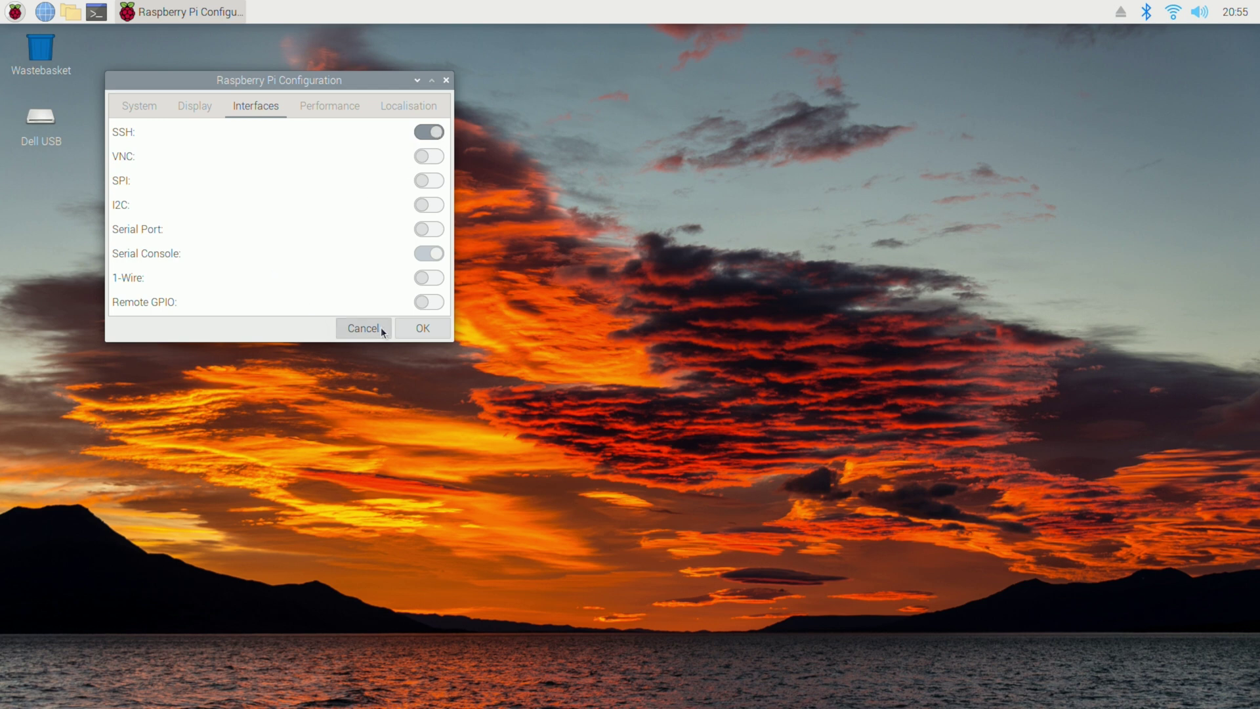
click(420, 329)
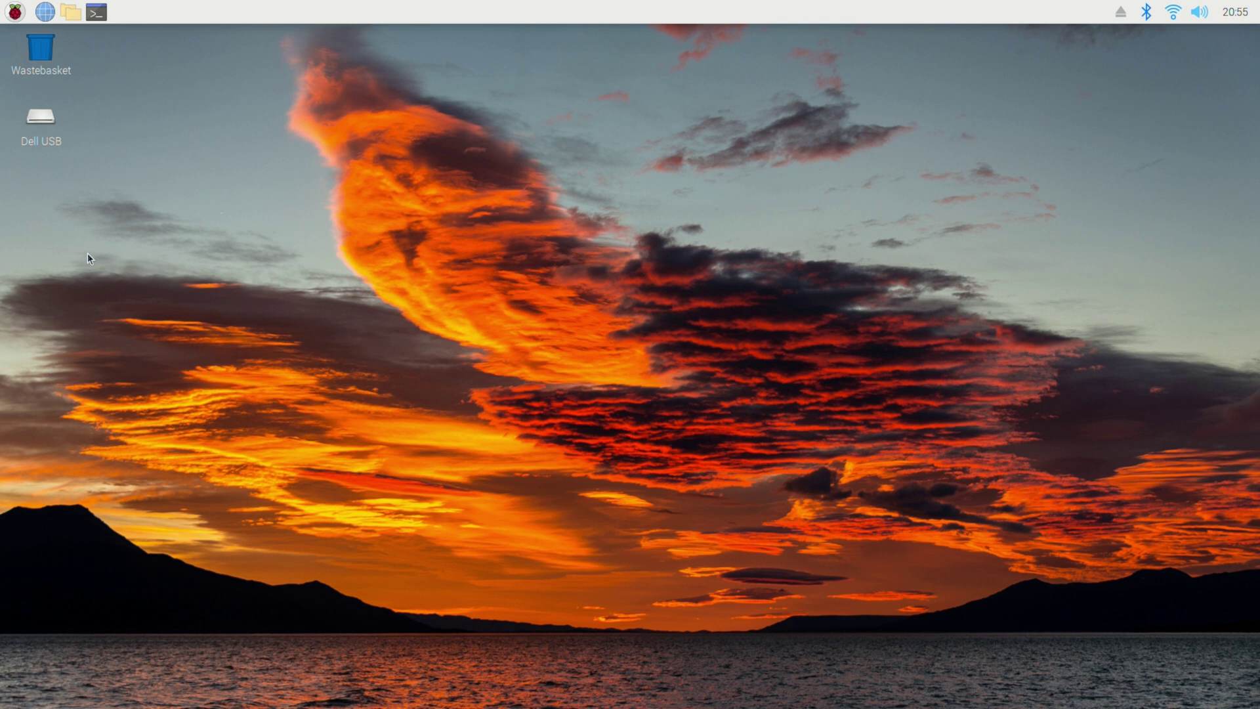
- Run ifconfig in a terminal to look up the Raspberry Pi's wireless IP address, and close the terminal
click(95, 12)
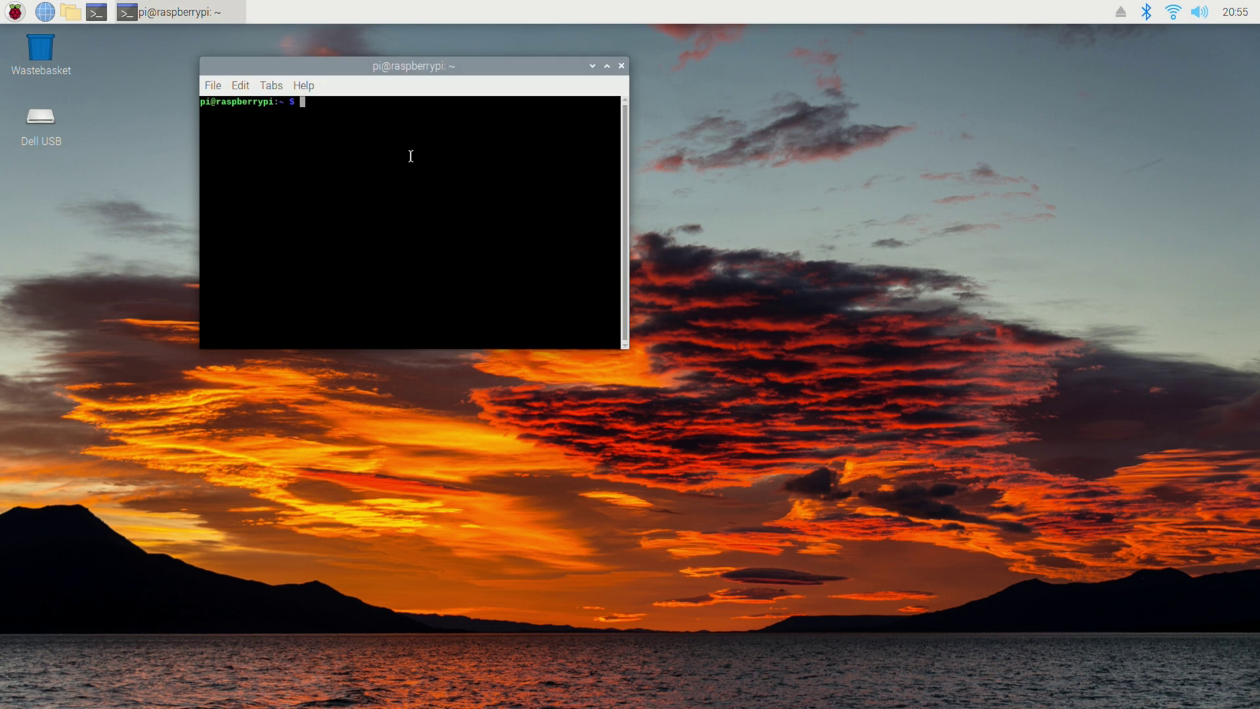
text(ifconfig)
key(Return)
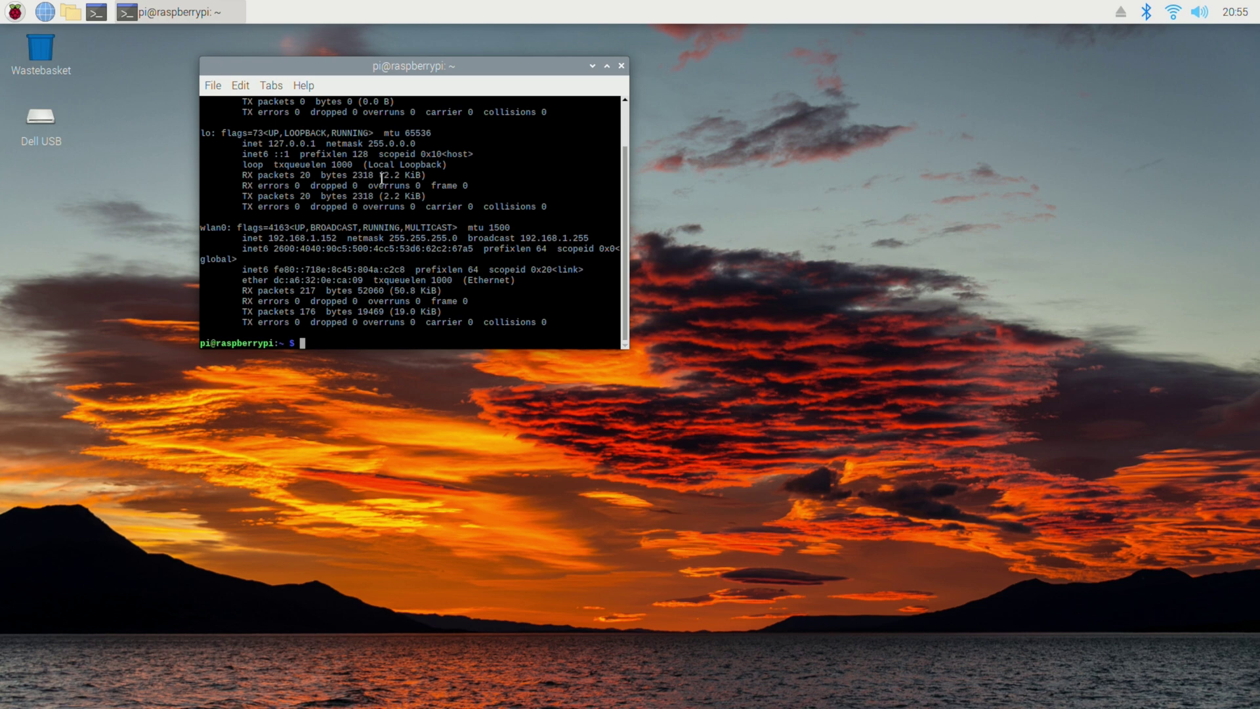
click(621, 66)
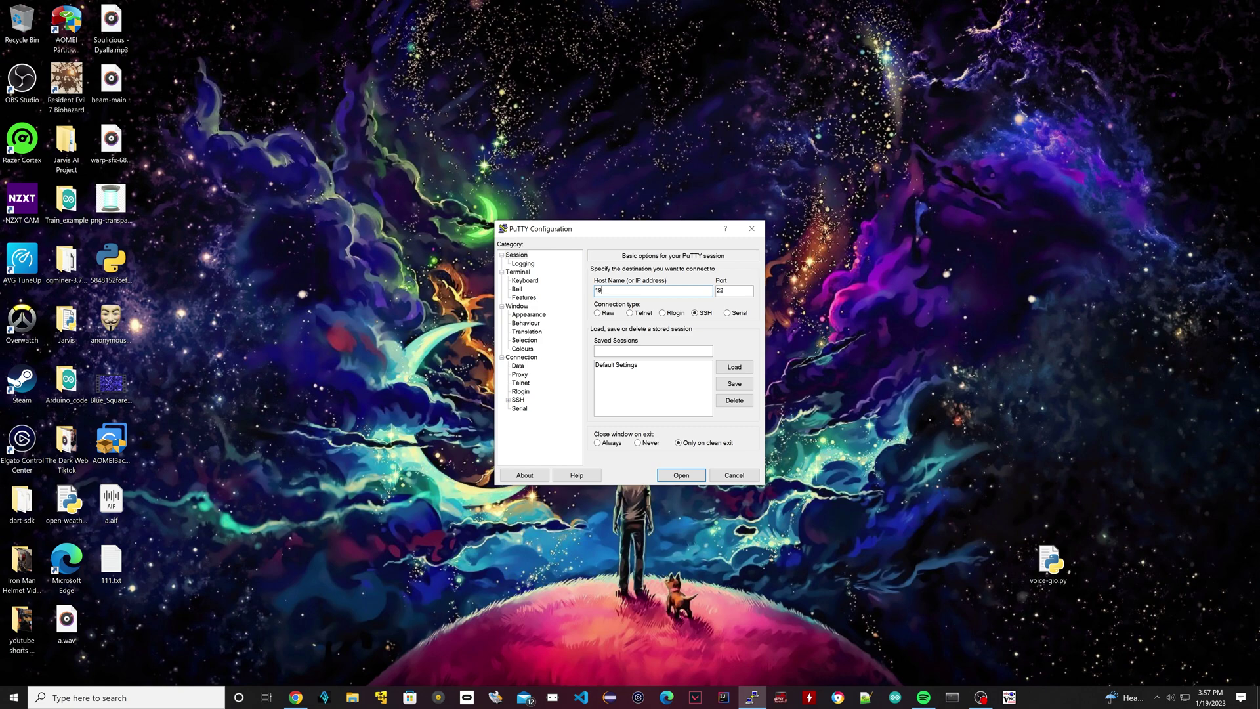
- In PuTTY, connect over SSH to 192.168.1.152, accept the new host key, and log in as pi with the account password
key(Return)
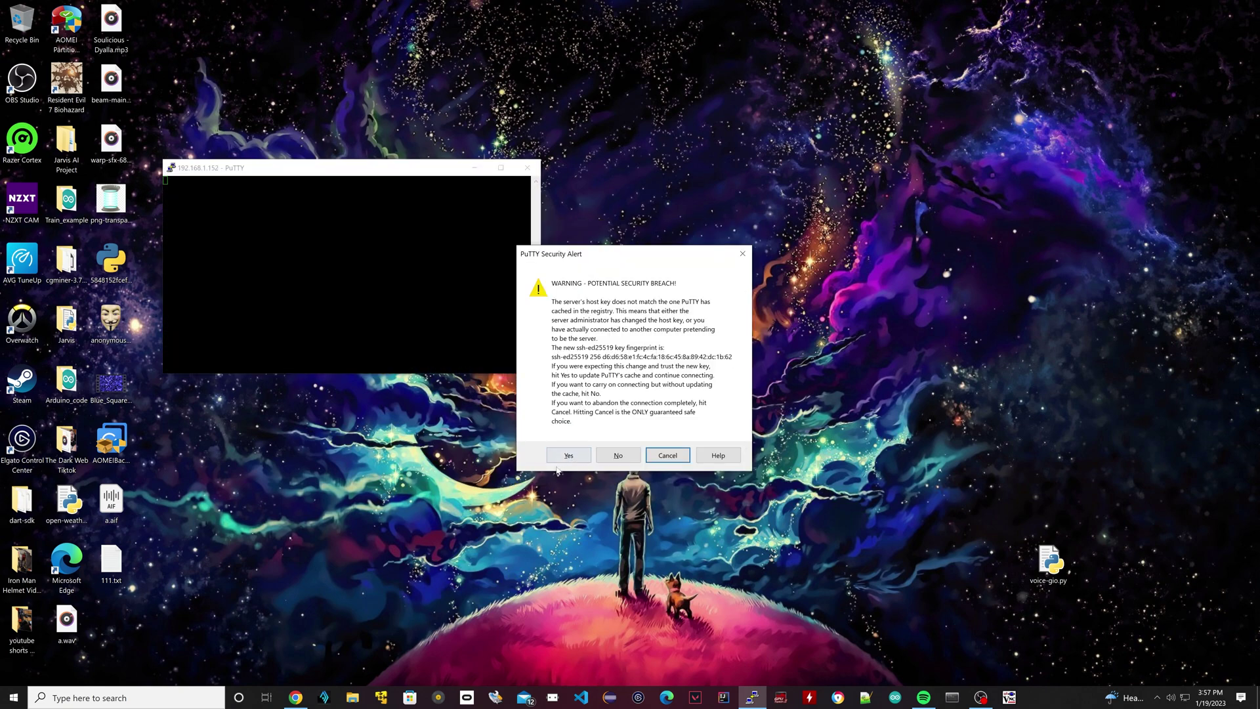
click(568, 455)
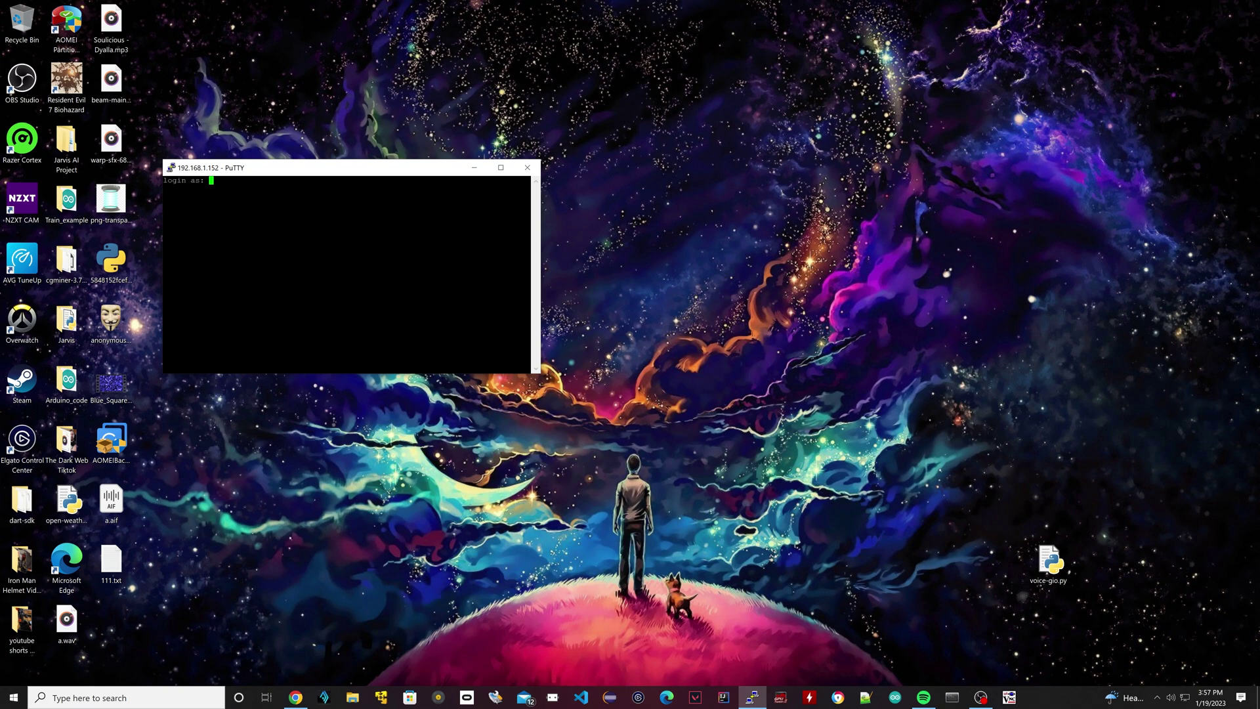
text(pi)
key(Return)
key(Return)
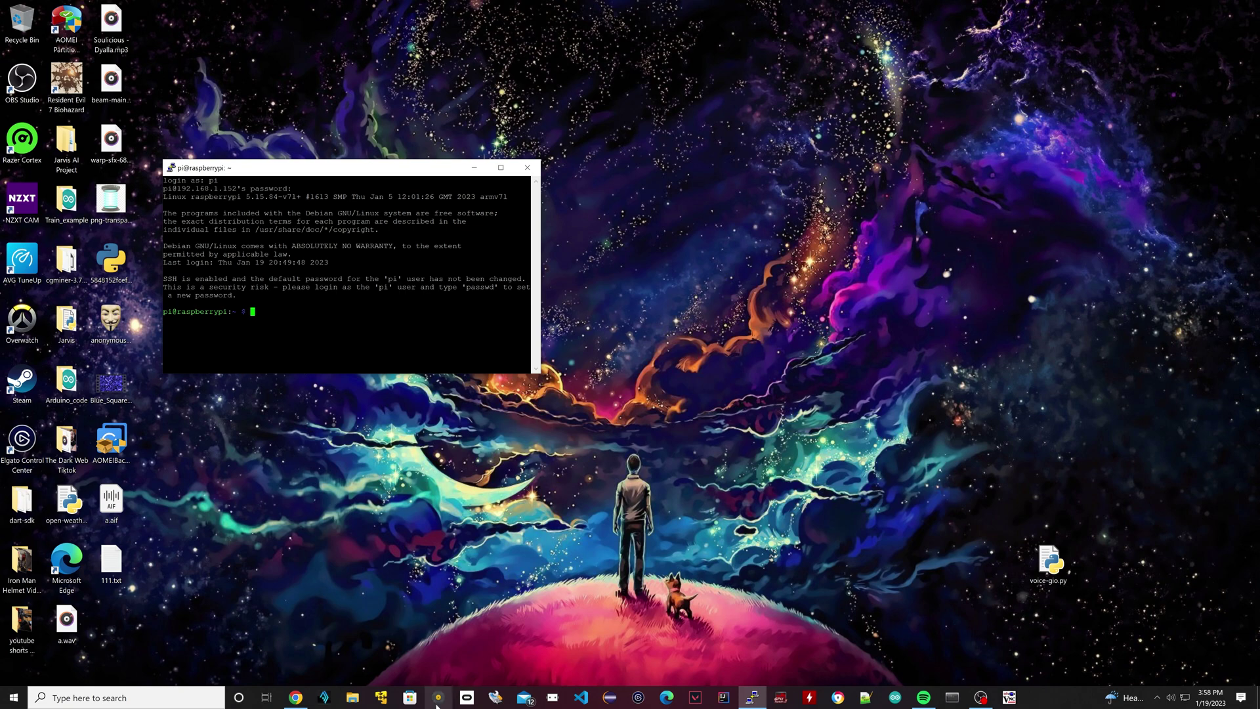
- Switch to the Tor router guide in Chrome and arrange the browser and the PuTTY session side by side
click(295, 698)
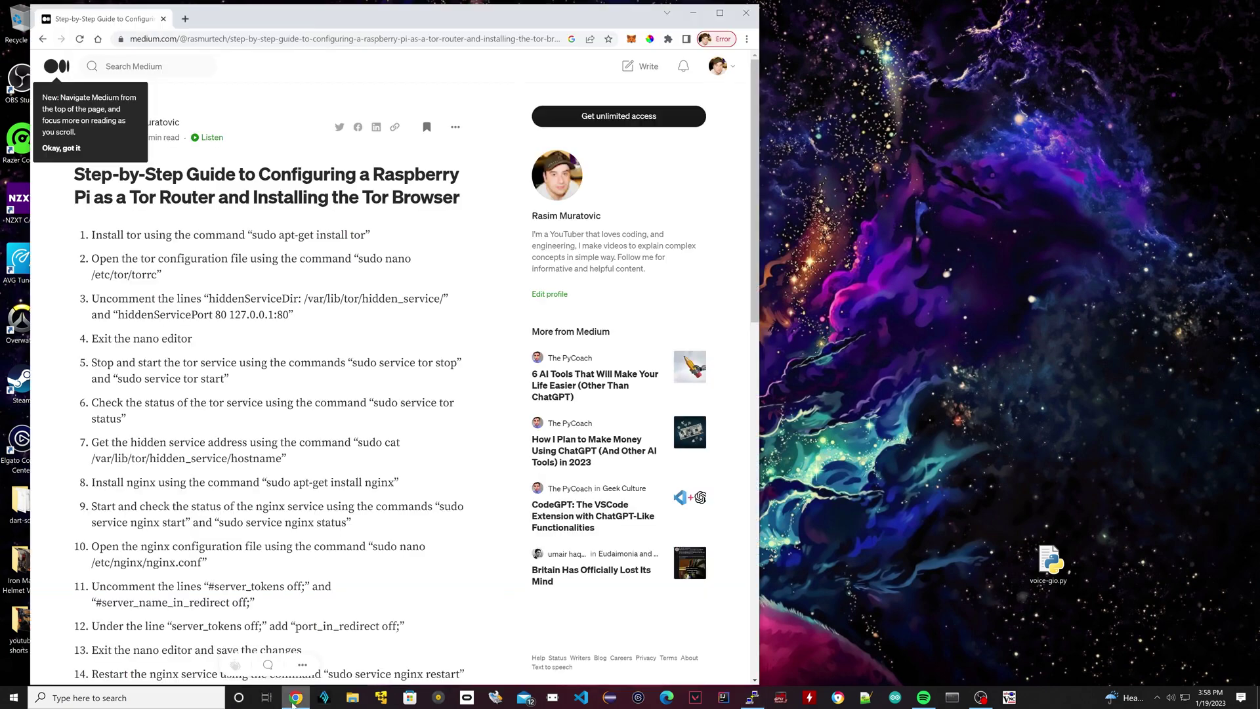
drag(411, 20, 436, 359)
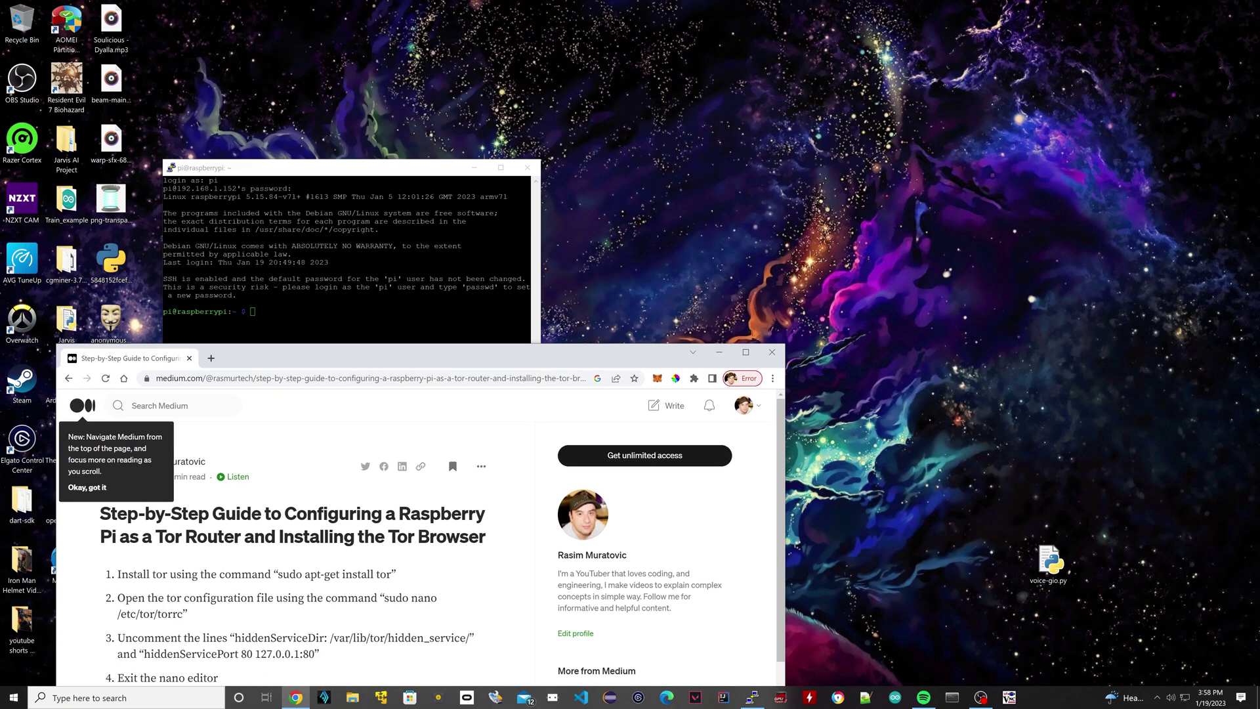
drag(382, 167, 1063, 100)
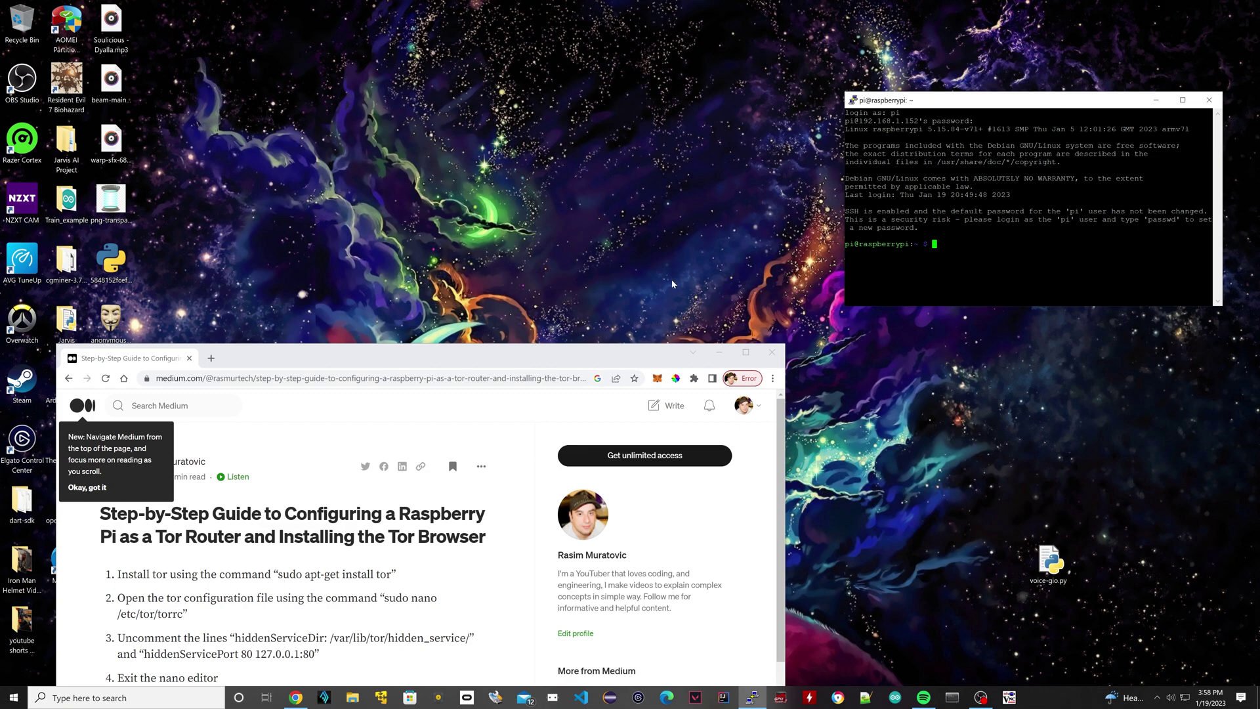
drag(615, 352, 561, 12)
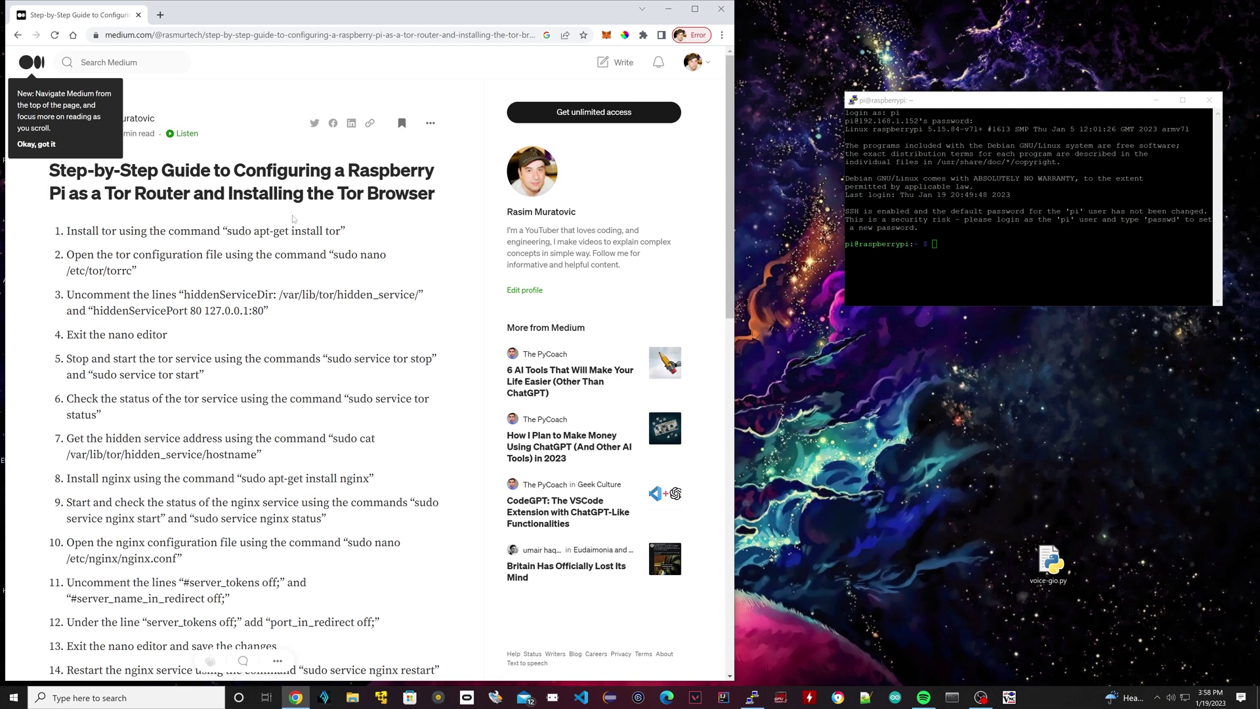
- Copy "sudo apt-get install tor" from the guide, run it in the SSH session and confirm the installation with y
drag(228, 231, 340, 231)
right_click(340, 231)
click(353, 242)
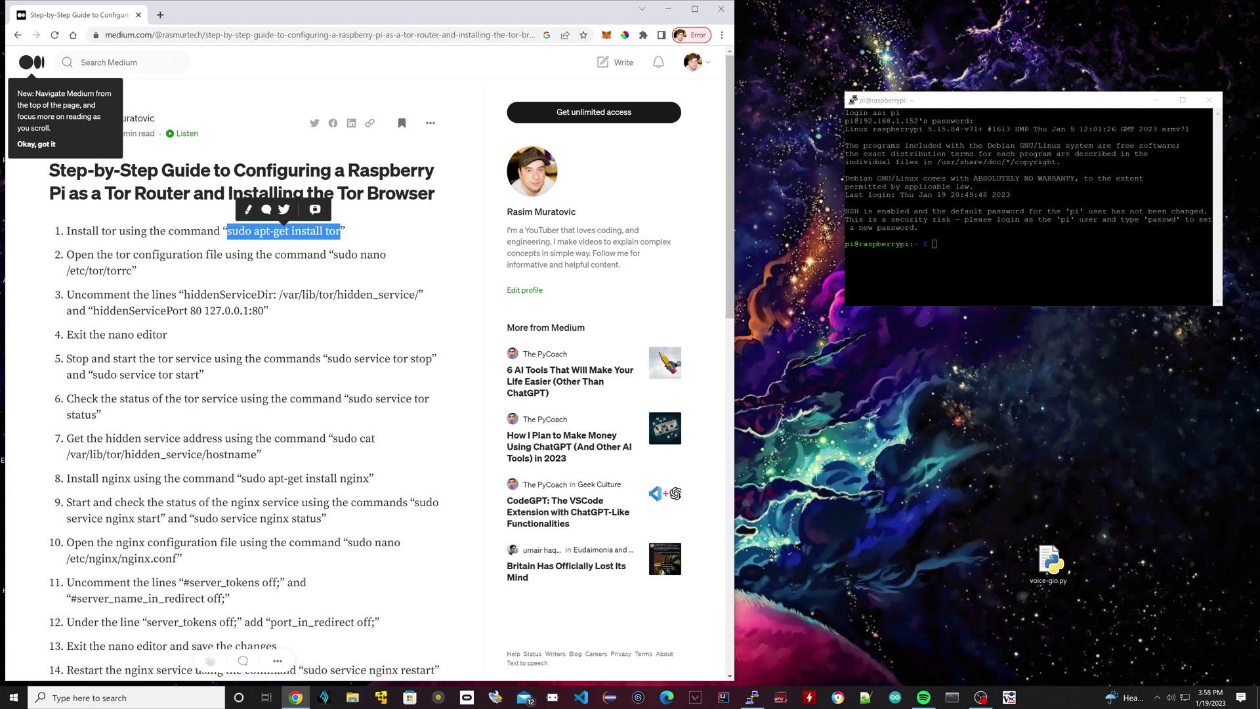
key(alt+Tab)
key(shift+Insert)
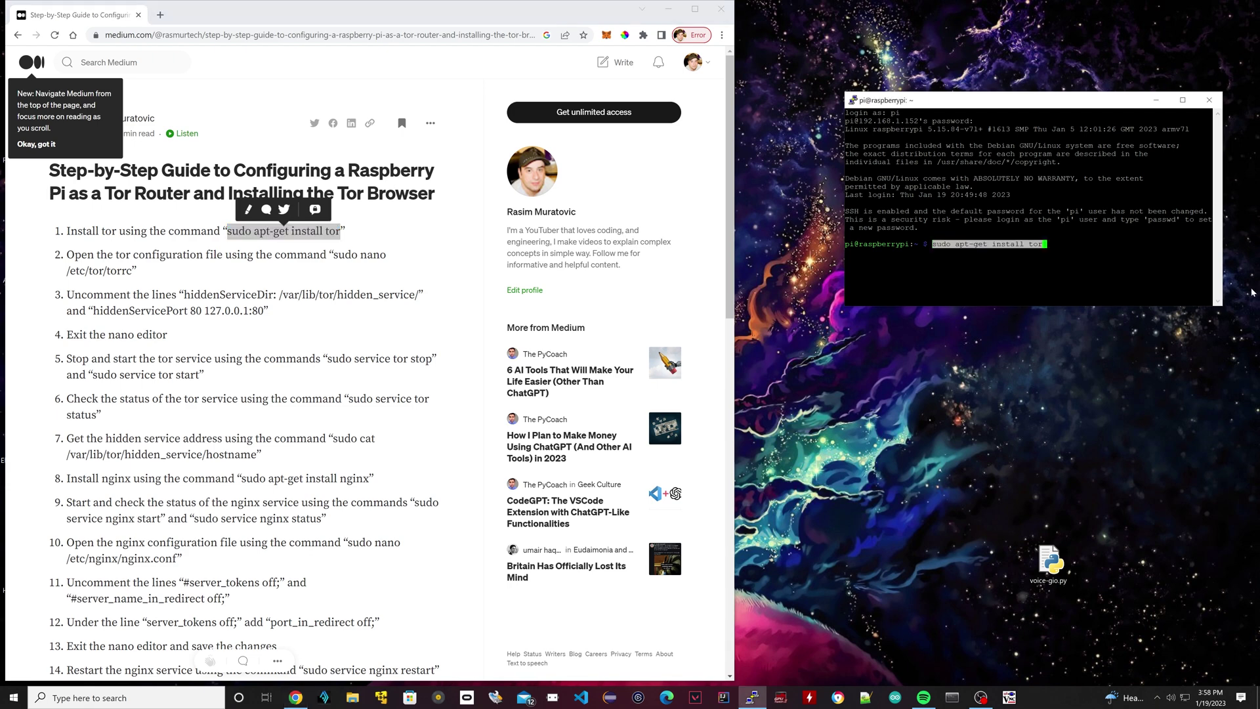
key(Return)
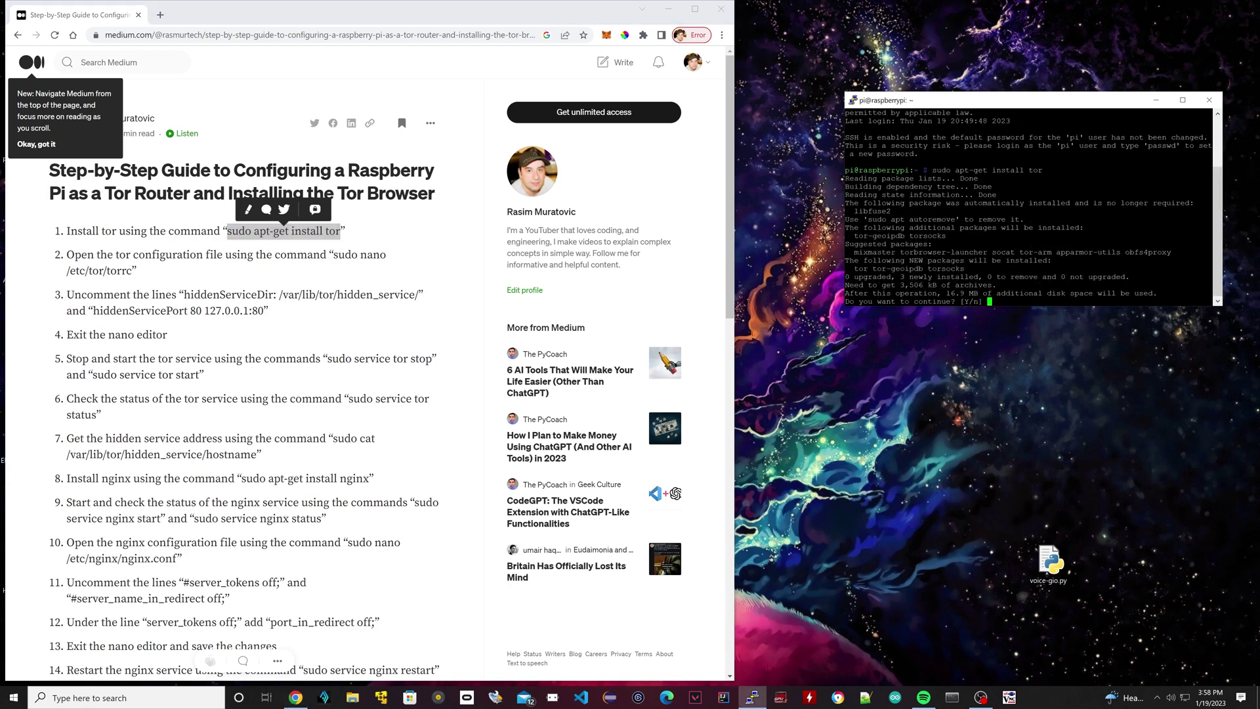
text(y)
key(Return)
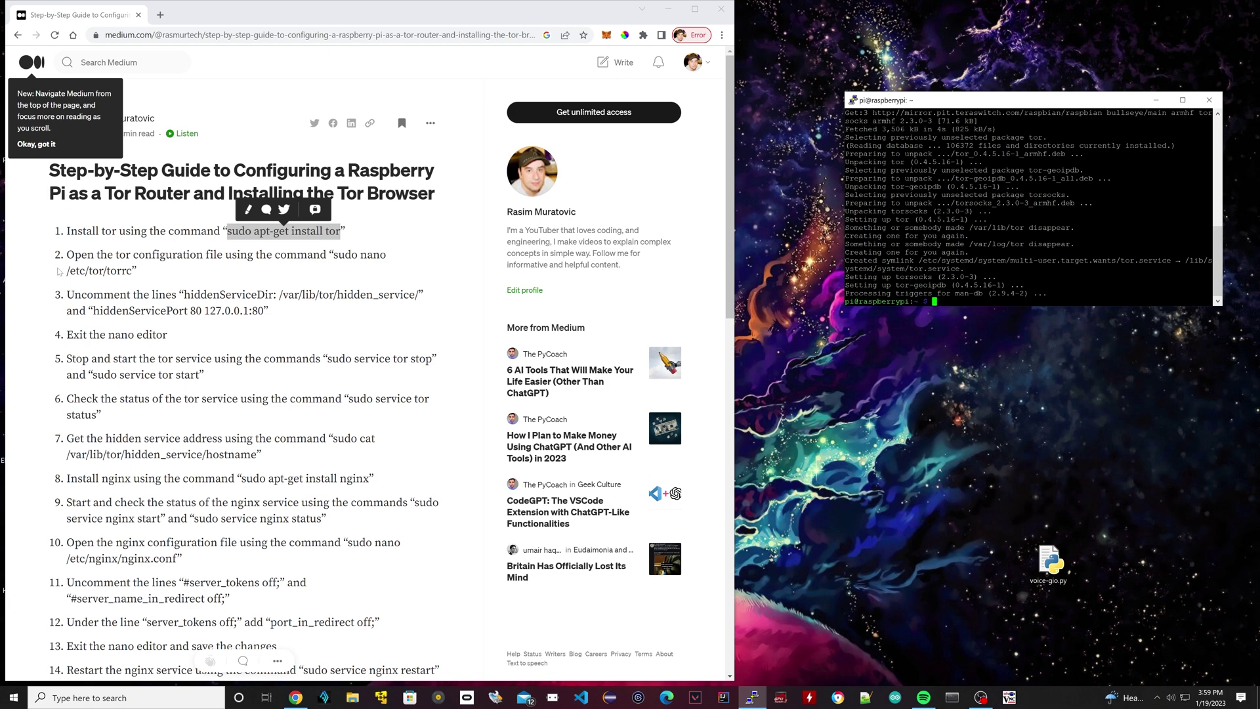
- Run the guide's command "sudo nano /etc/tor/torrc" in the SSH session and make the terminal window taller
drag(334, 255, 132, 271)
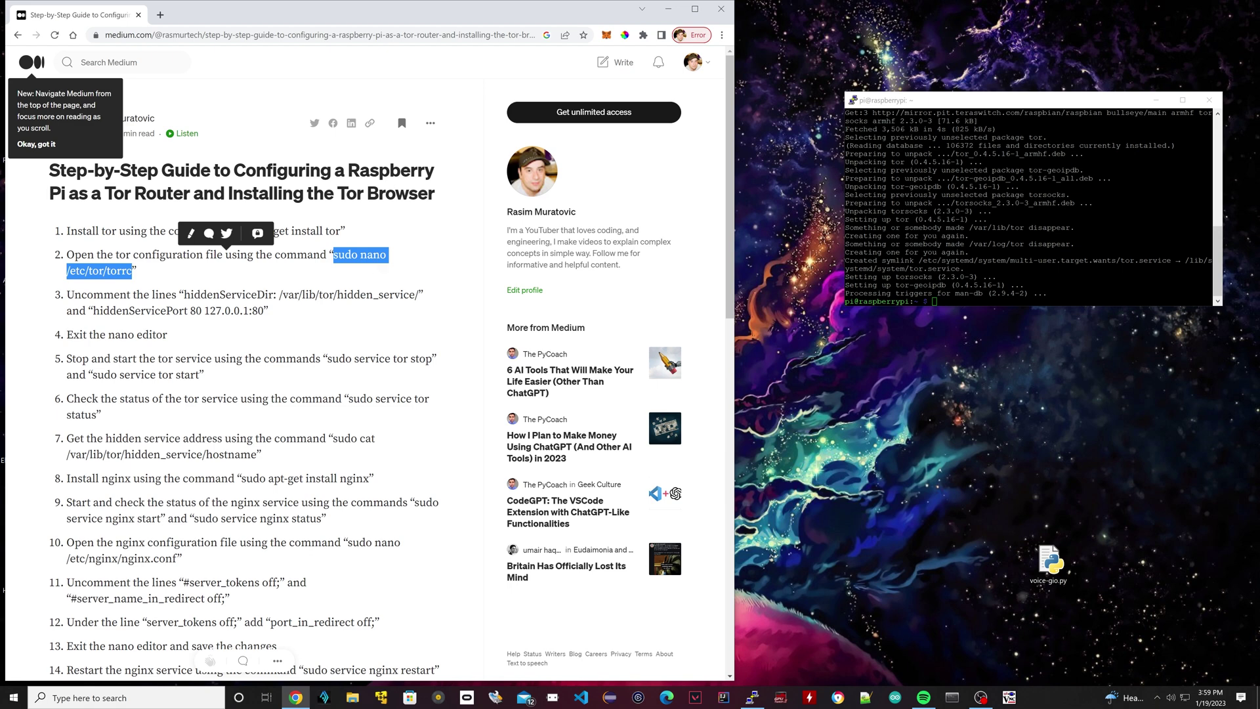
click(430, 274)
drag(334, 255, 132, 271)
right_click(355, 256)
click(378, 263)
right_click(1181, 289)
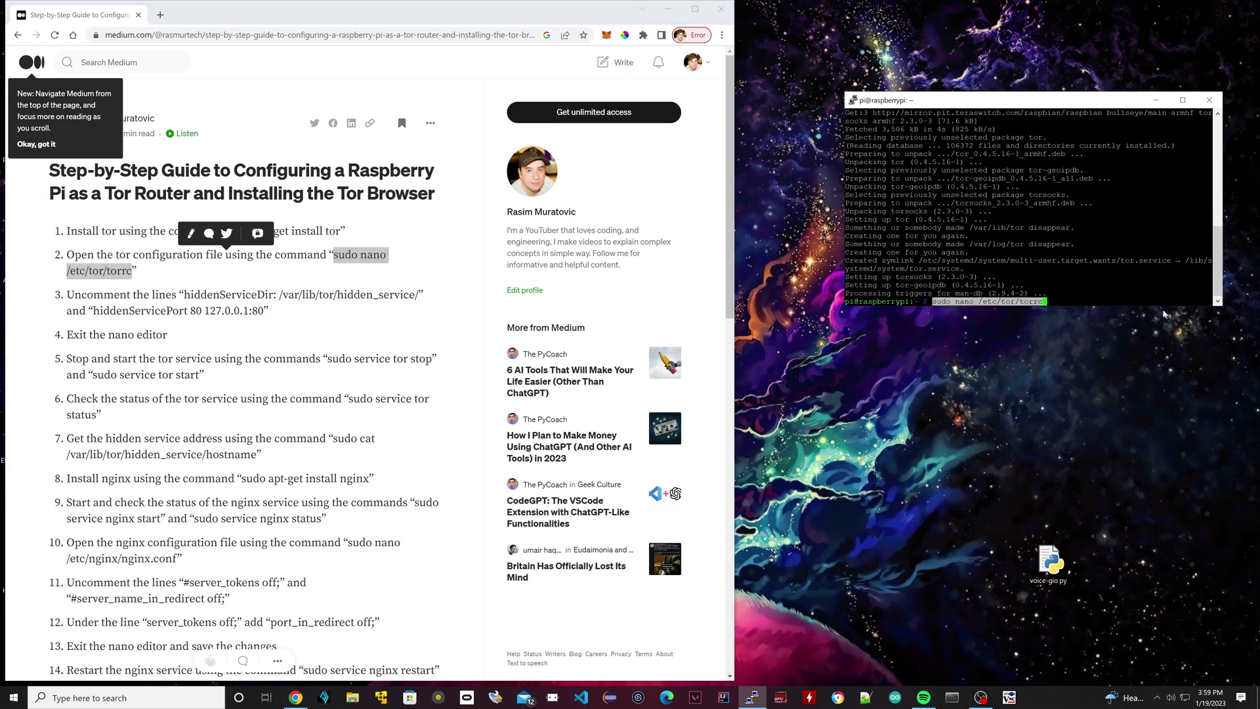
key(Return)
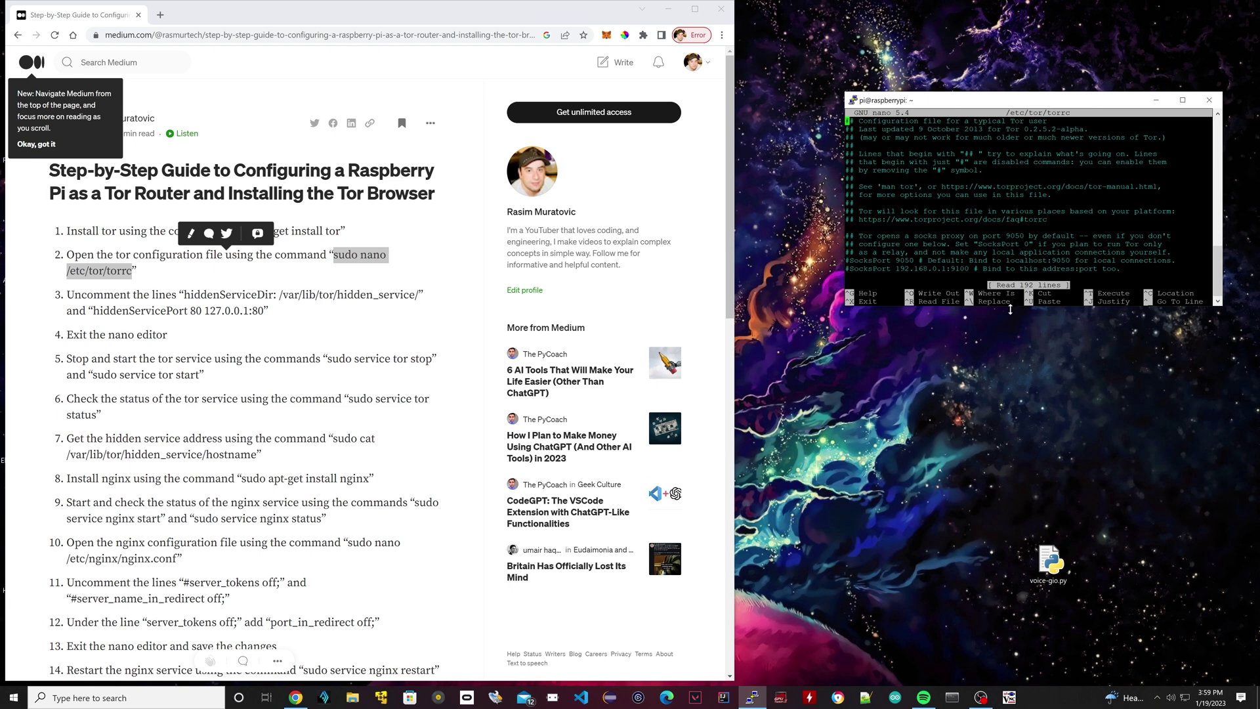
drag(1009, 310, 1029, 591)
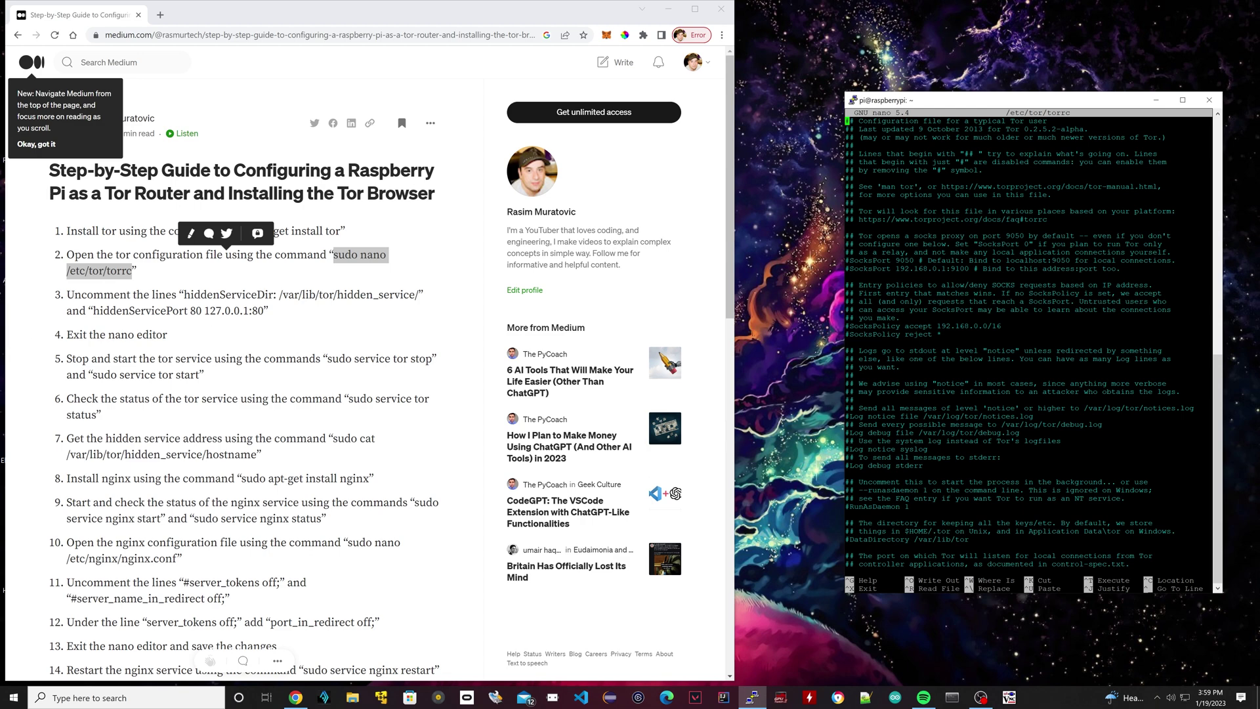
- Uncomment "HiddenServiceDir /var/lib/tor/hidden_service/" and the "HiddenServicePort 80 127.0.0.1:80" line directly below it in torrc
drag(184, 294, 273, 294)
drag(92, 312, 202, 311)
click(330, 329)
scroll(371, 365, down, 1)
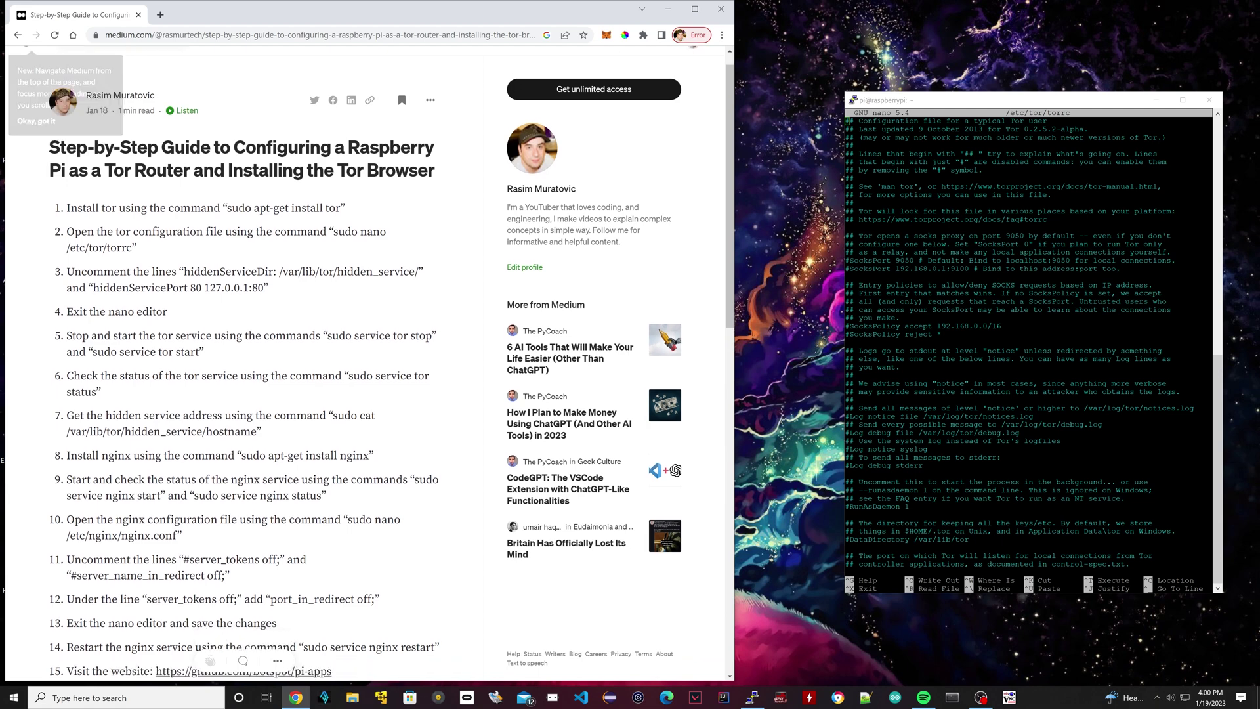
key(alt+Tab)
key(Down)
key(Down)
key(Down)
key(Down)
key(Down)
key(Down)
key(Down)
key(Down)
key(Down)
key(Down)
key(Down)
key(Down)
key(Down)
key(Down)
key(Down)
key(Down)
key(Down)
key(Down)
key(Down)
key(Down)
key(Down)
key(Down)
key(Down)
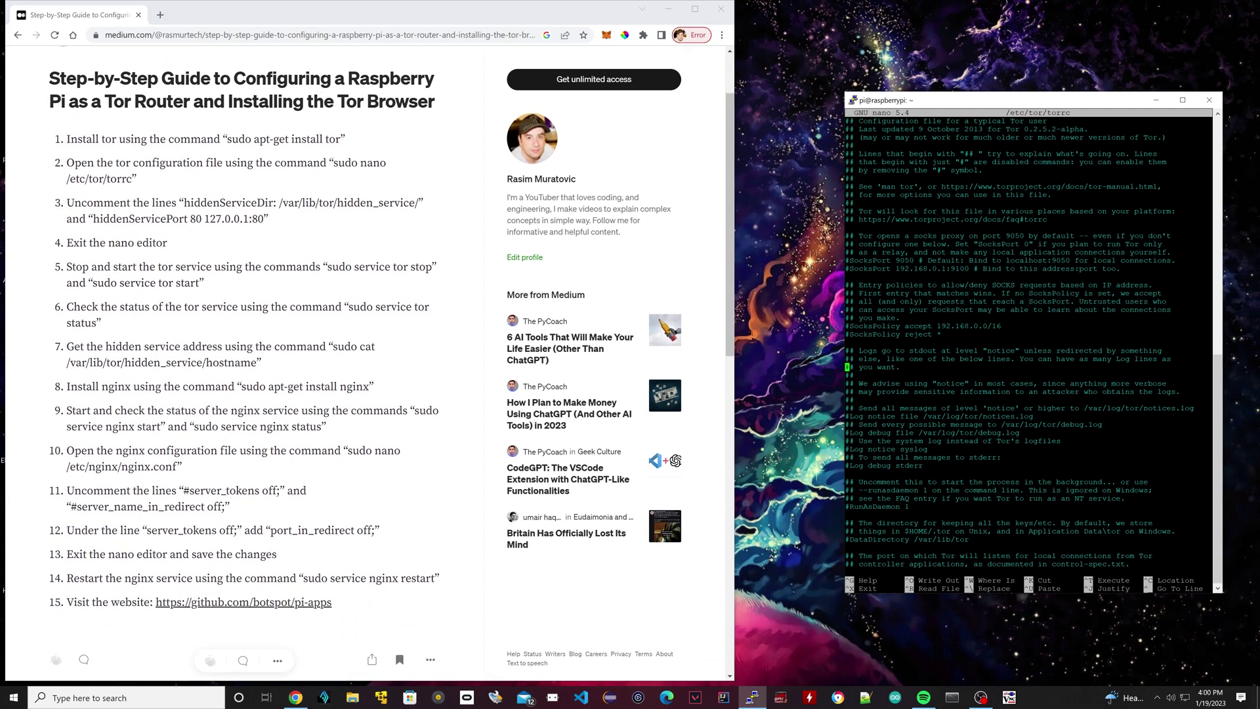
key(Down)
key(Down)
key(Down)
key(Down)
key(Down)
key(Down)
key(Down)
key(Down)
key(Down)
key(Down)
key(Down)
key(Down)
key(Down)
key(Down)
key(Down)
key(Down)
key(Down)
key(Down)
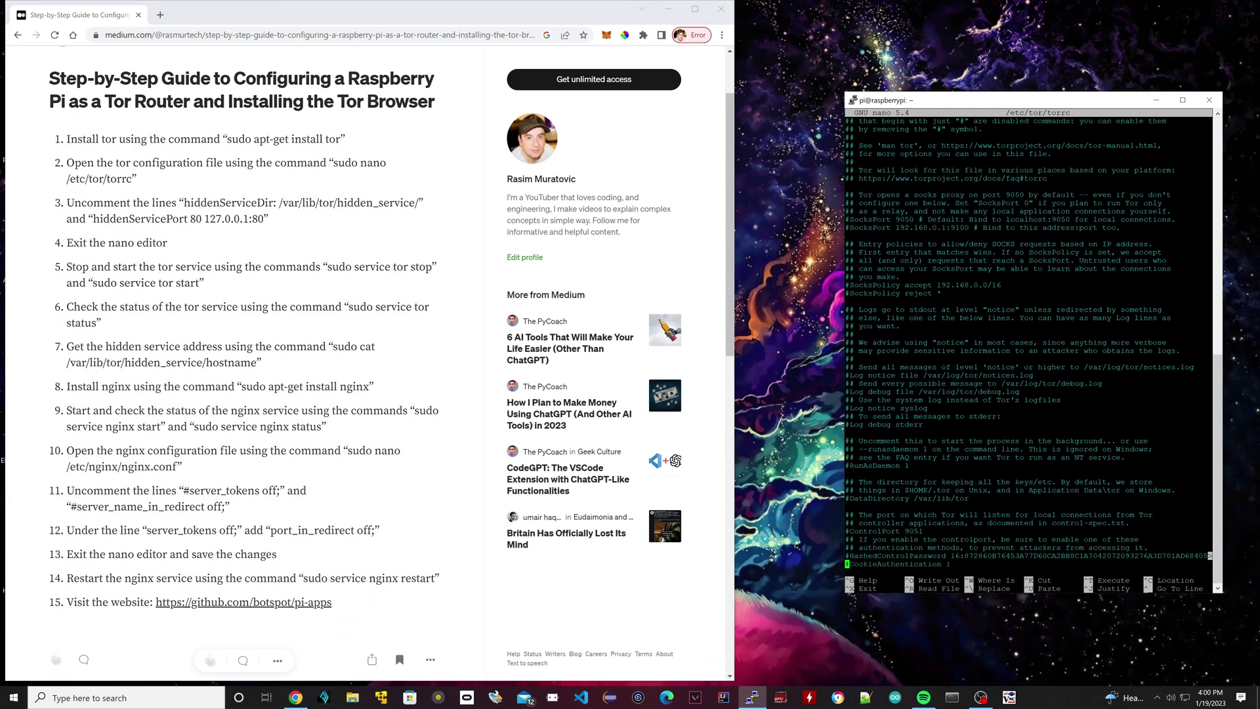
key(Up)
key(Up)
key(Up)
key(Up)
key(Up)
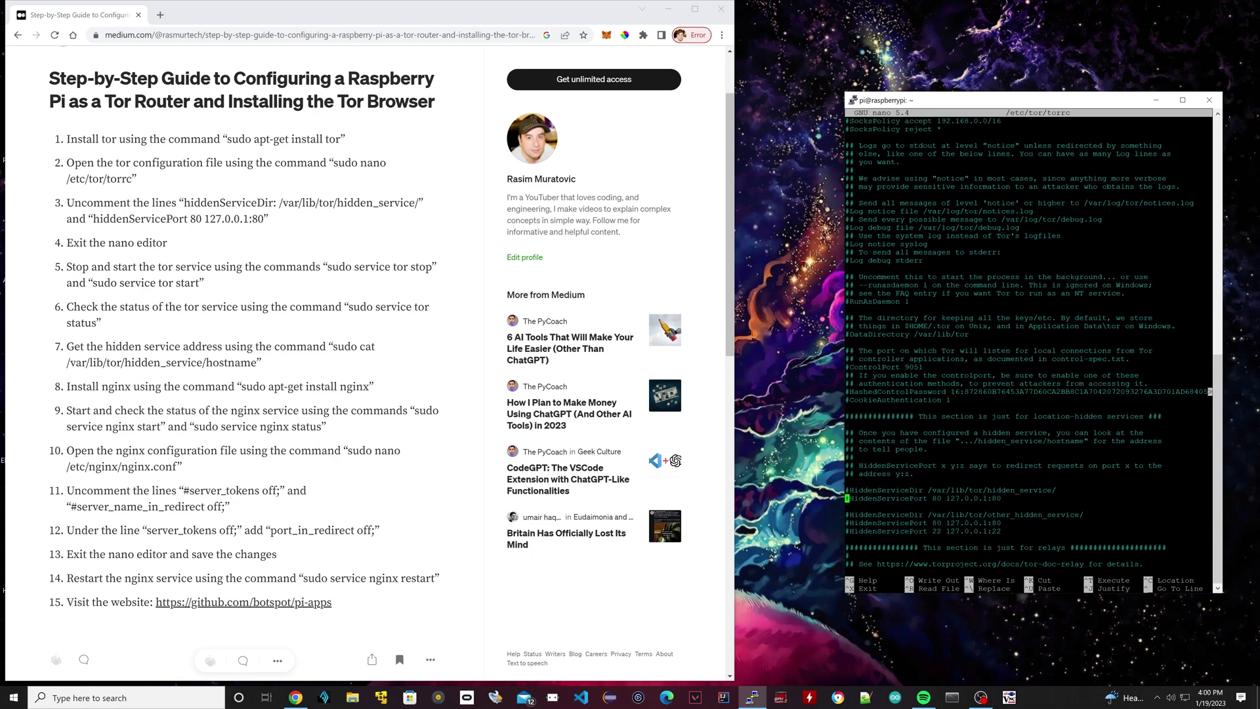
key(Up)
key(Right)
key(BackSpace)
key(Down)
key(BackSpace)
scroll(1031, 348, up, 1)
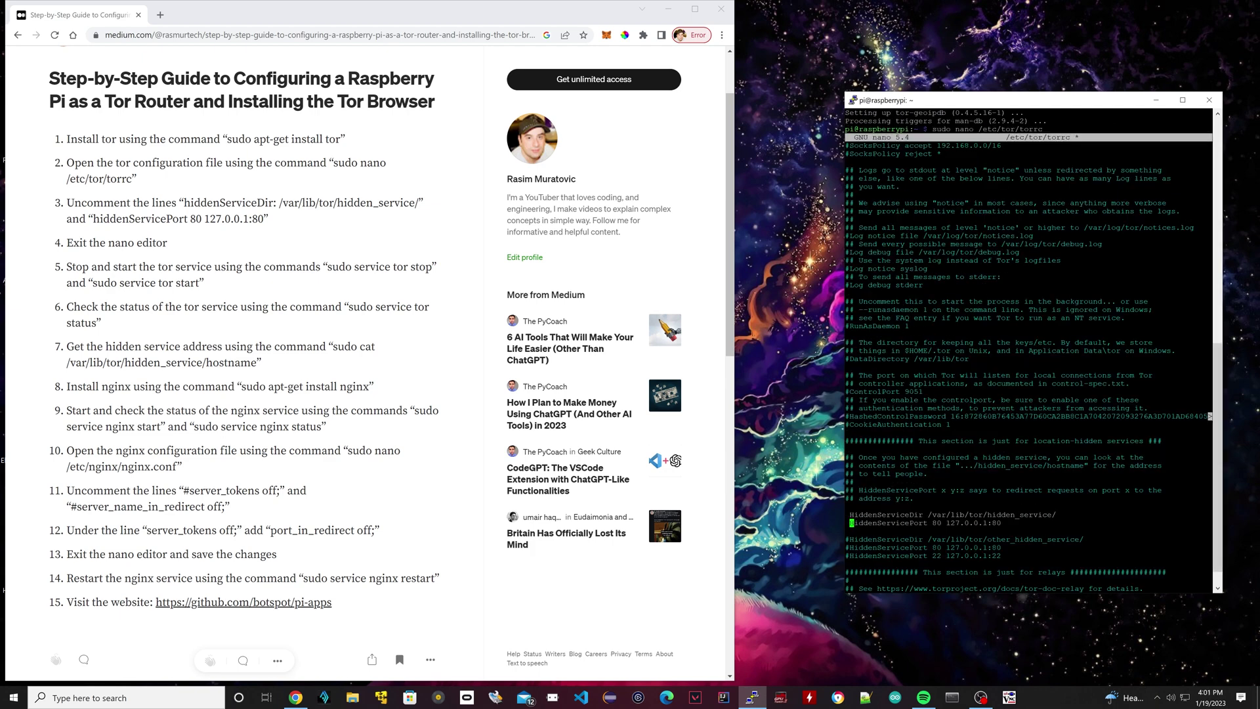
- Save the changes to /etc/tor/torrc under the same name and exit nano
key(ctrl+x)
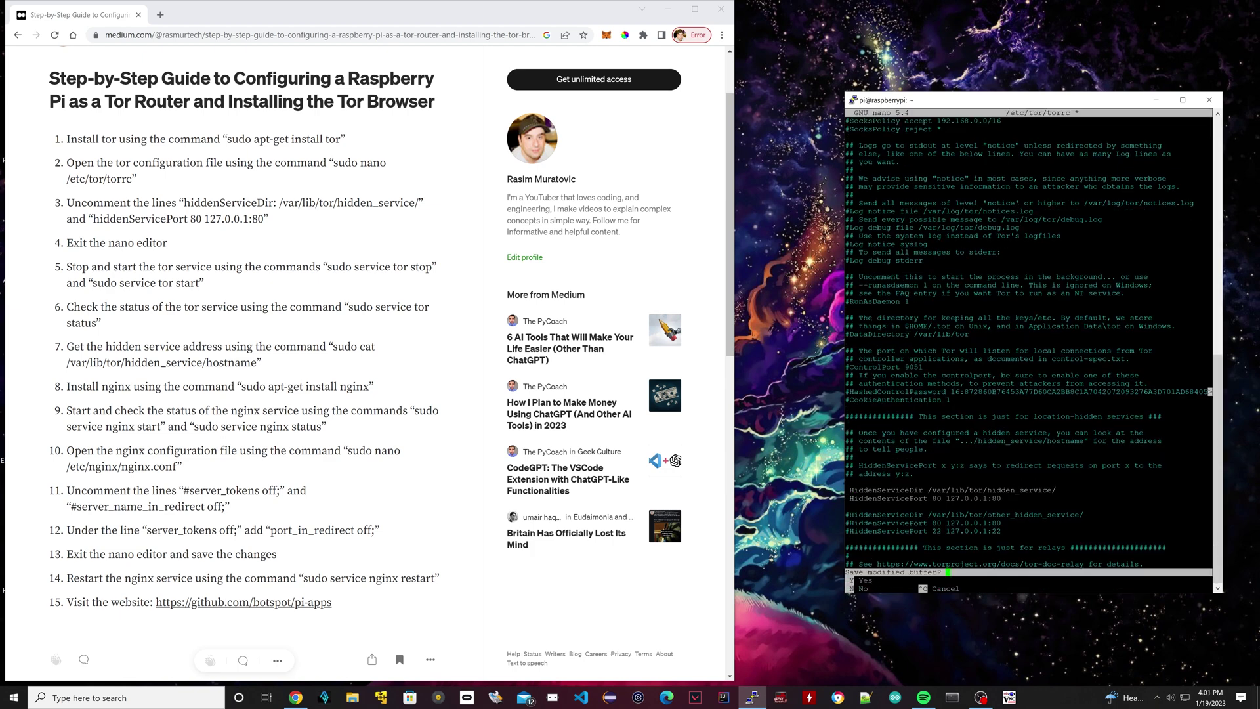
key(y)
key(Return)
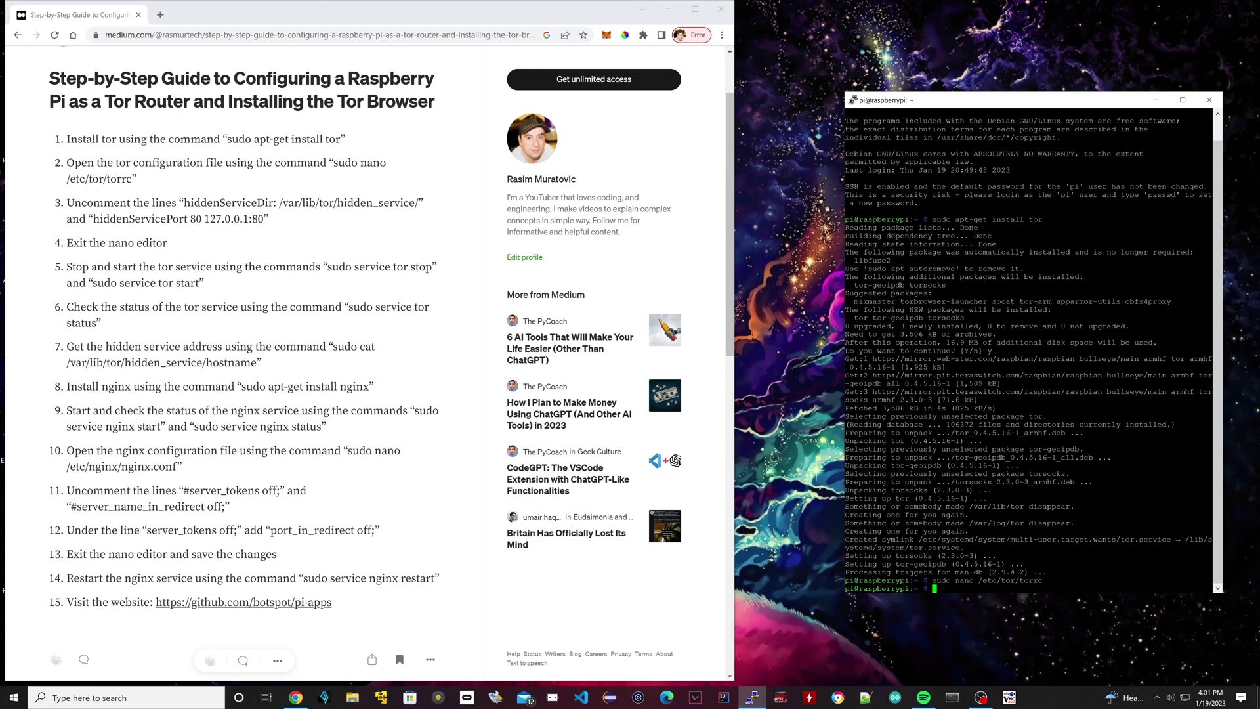
- Copy "sudo service tor stop" from the guide and run it in the SSH session to stop the Tor service
drag(327, 266, 432, 266)
right_click(419, 265)
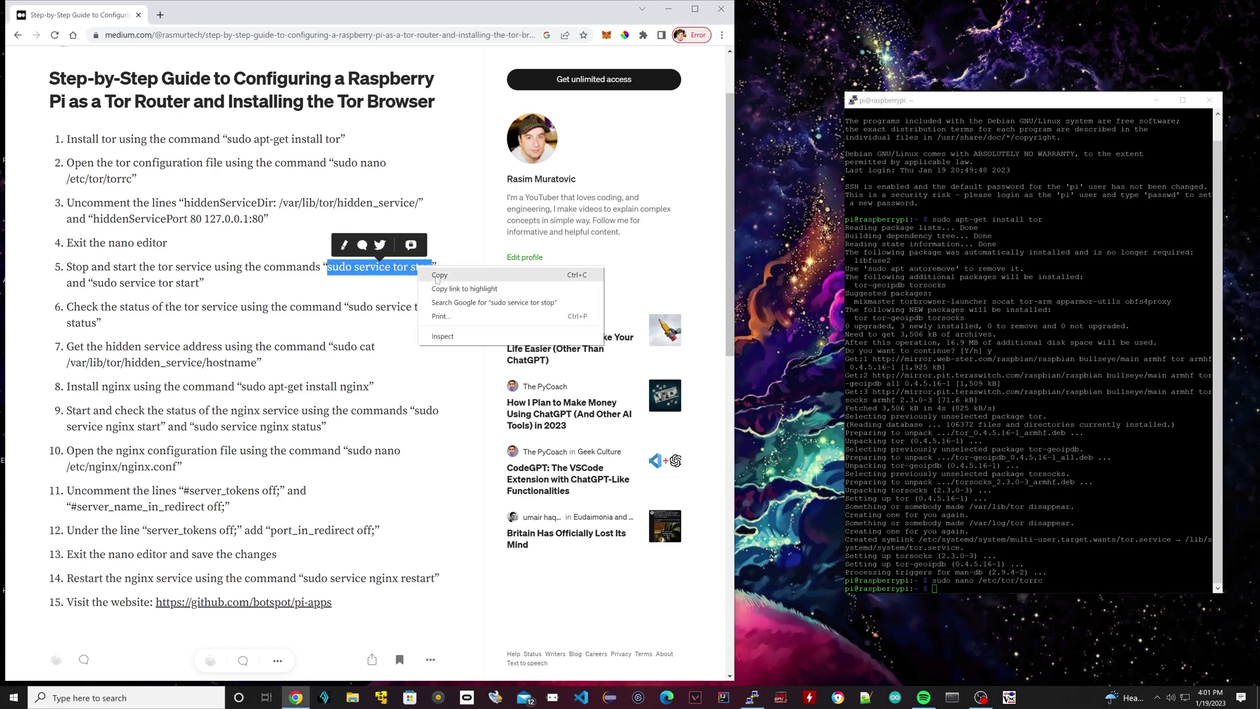
click(440, 279)
right_click(1024, 498)
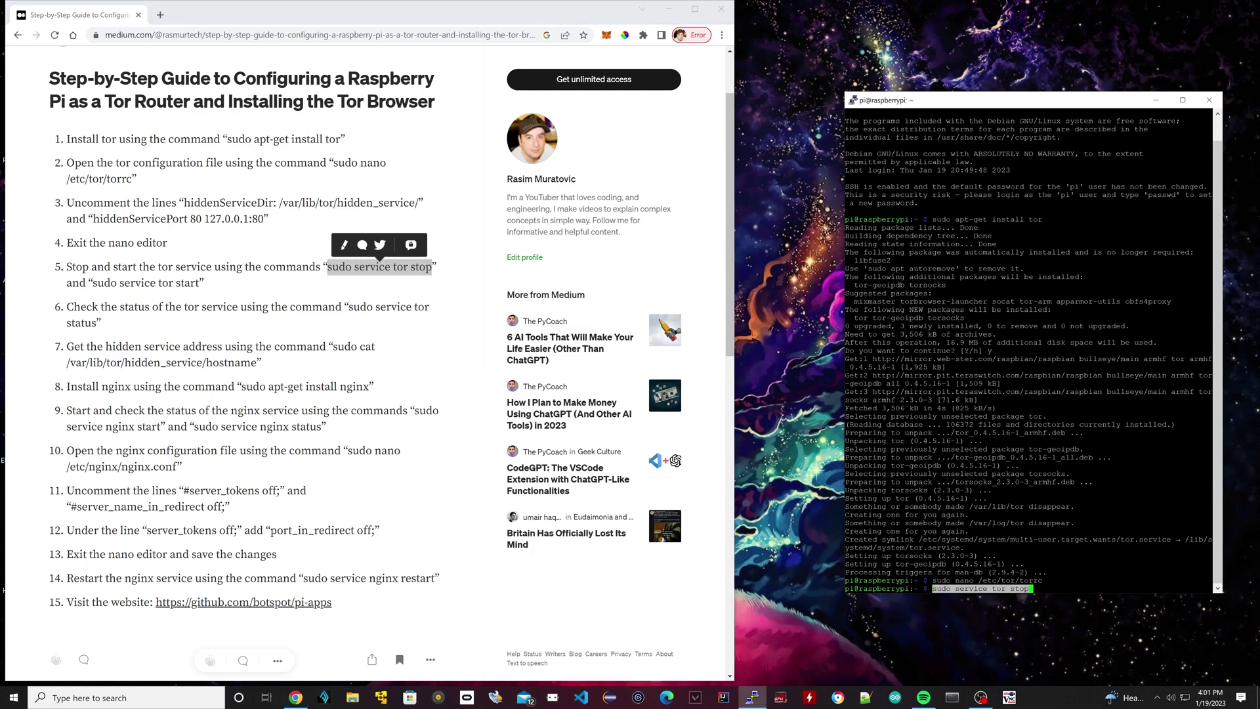
key(Return)
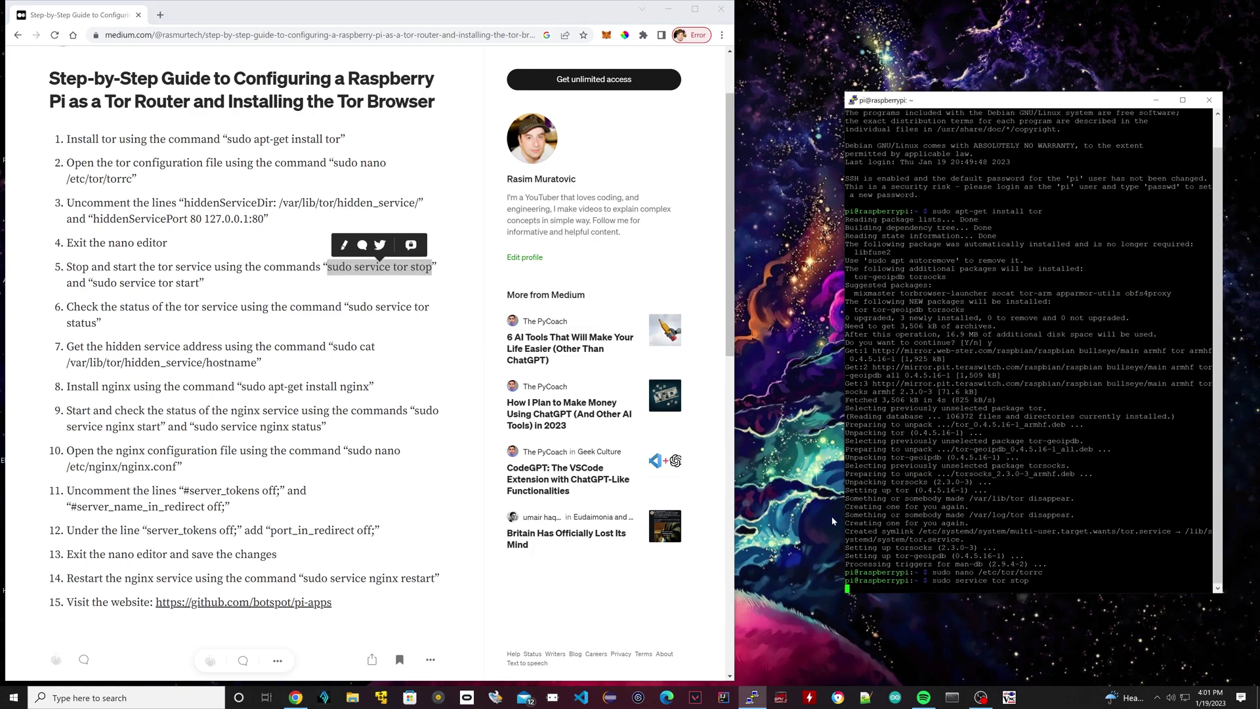
- Recall the last command, change stop to start, and run "sudo service tor start"
key(Up)
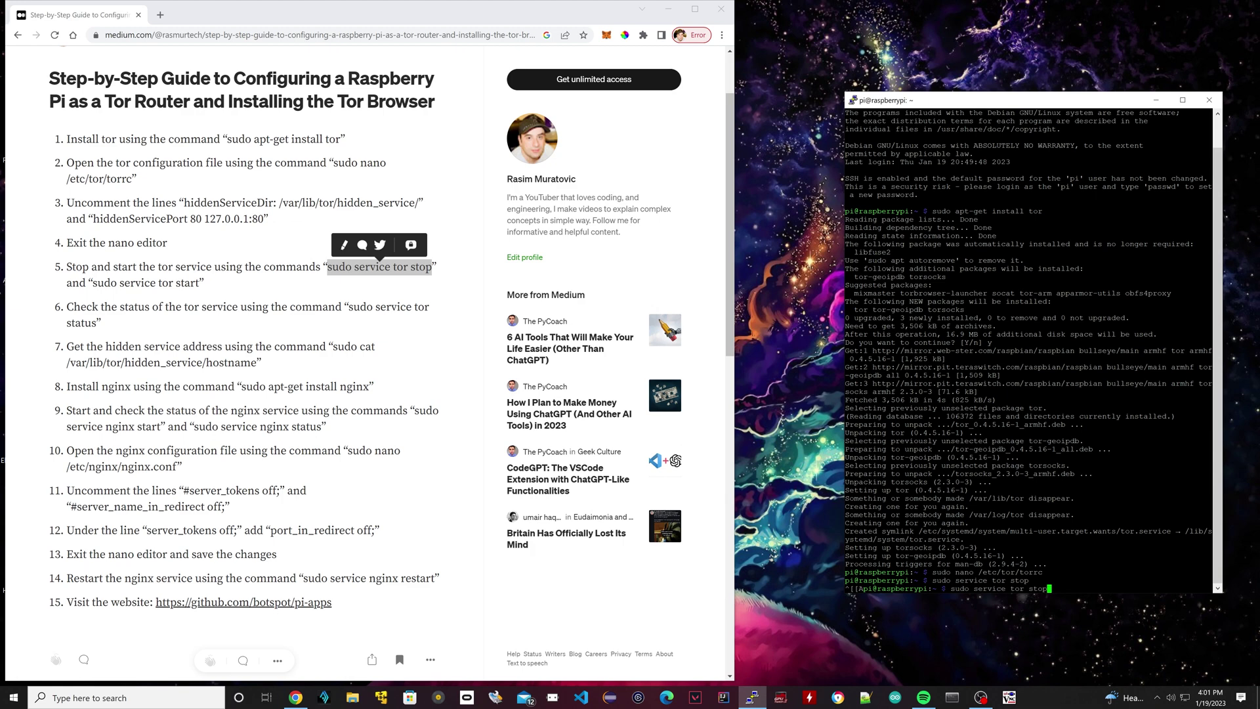
key(BackSpace)
key(BackSpace)
key(BackSpace)
key(BackSpace)
text(start)
key(Return)
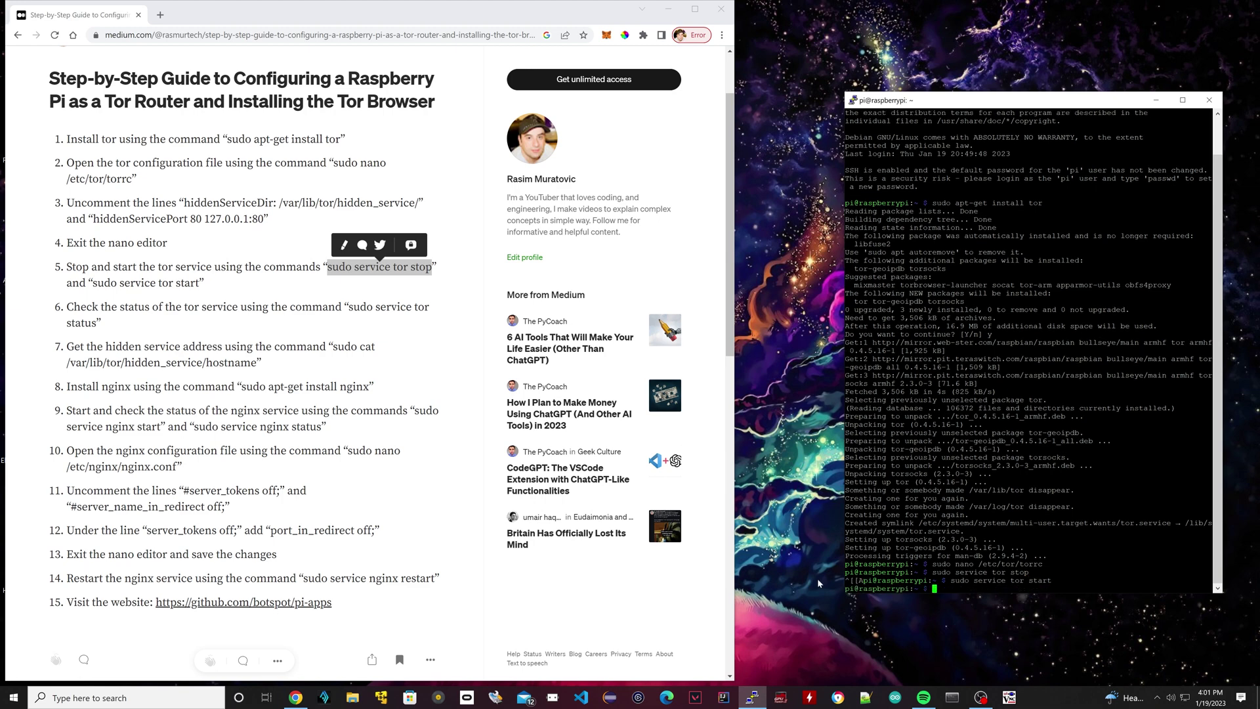
- Copy "sudo service tor status" from the guide, run it in the SSH session, check the Active line, and leave the status output
scroll(393, 459, down, 1)
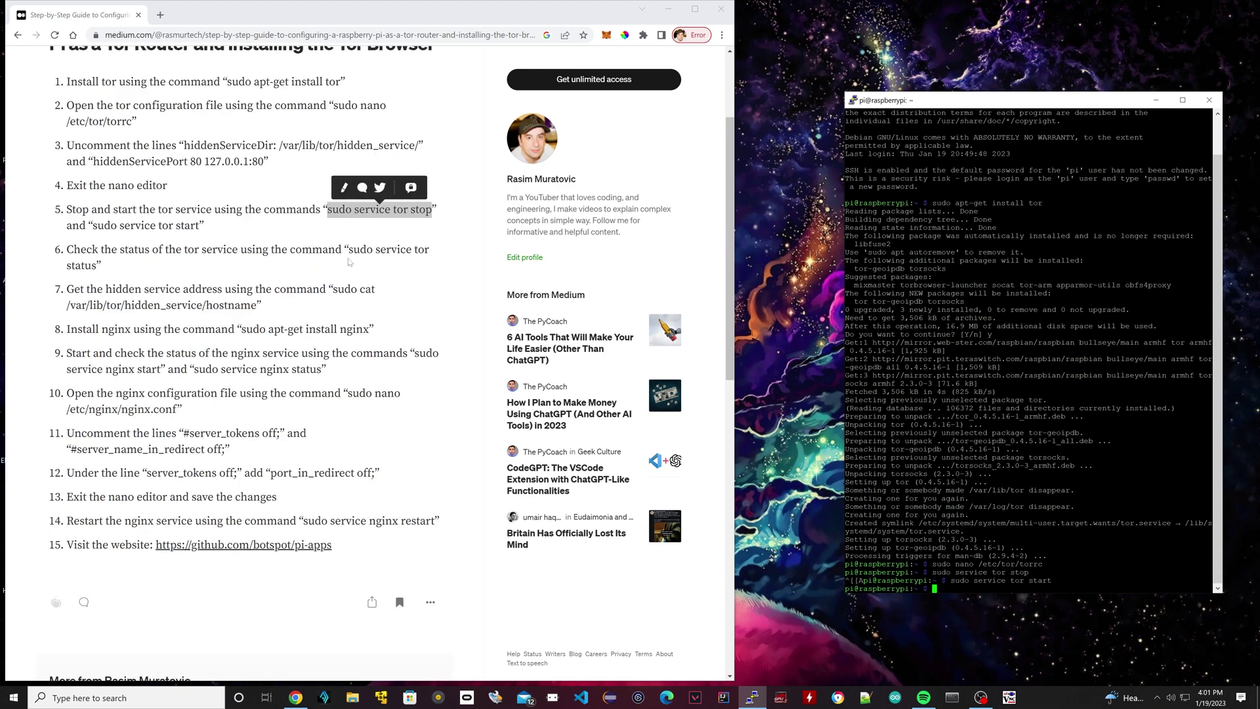
drag(344, 249, 105, 266)
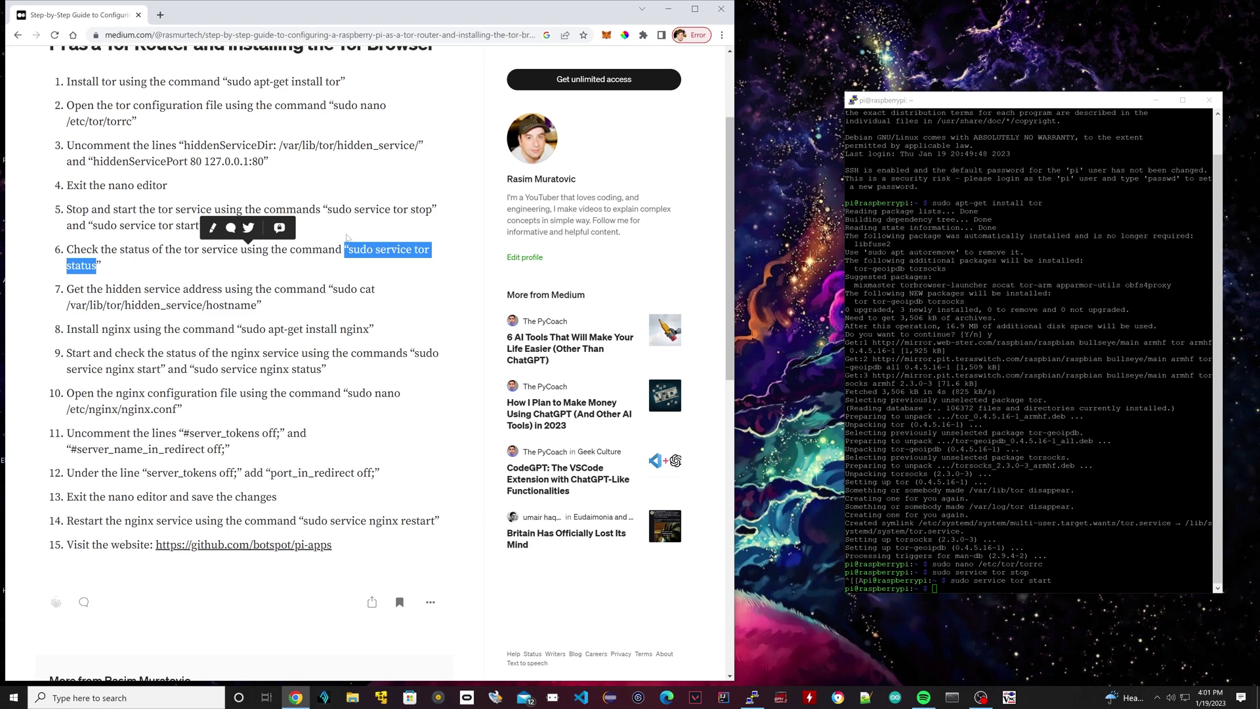
right_click(363, 244)
click(383, 251)
click(988, 584)
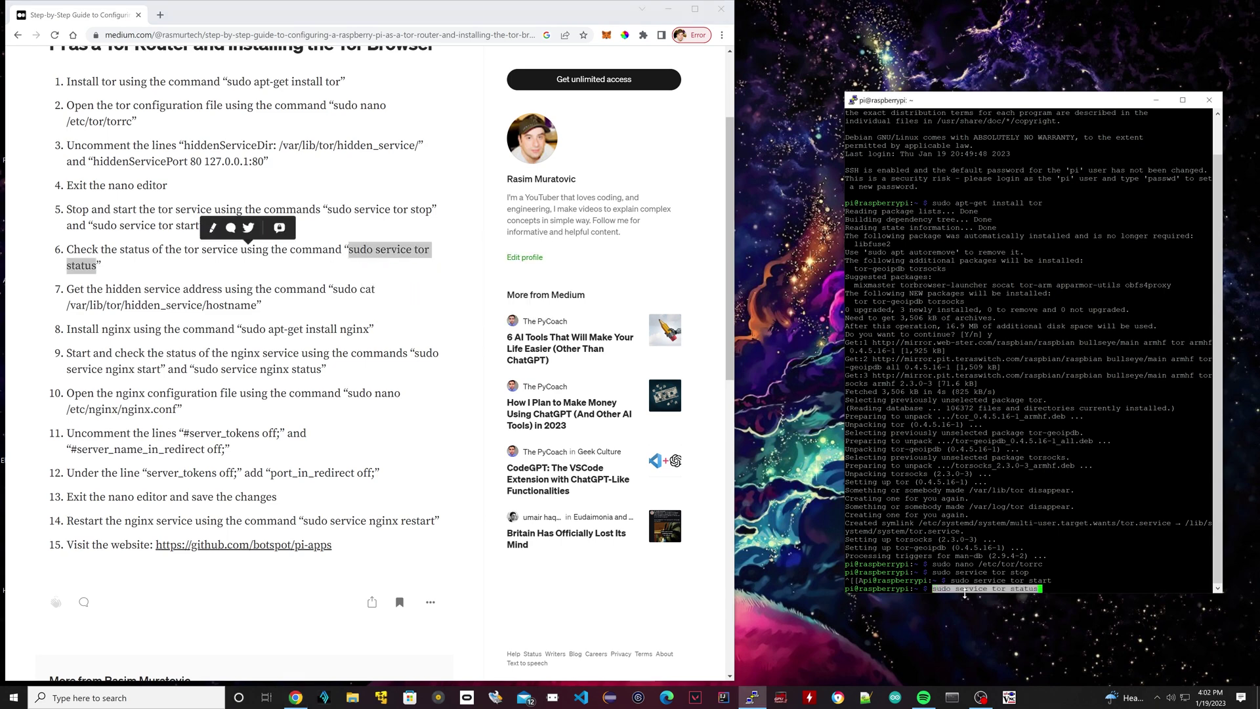
right_click(988, 584)
key(Return)
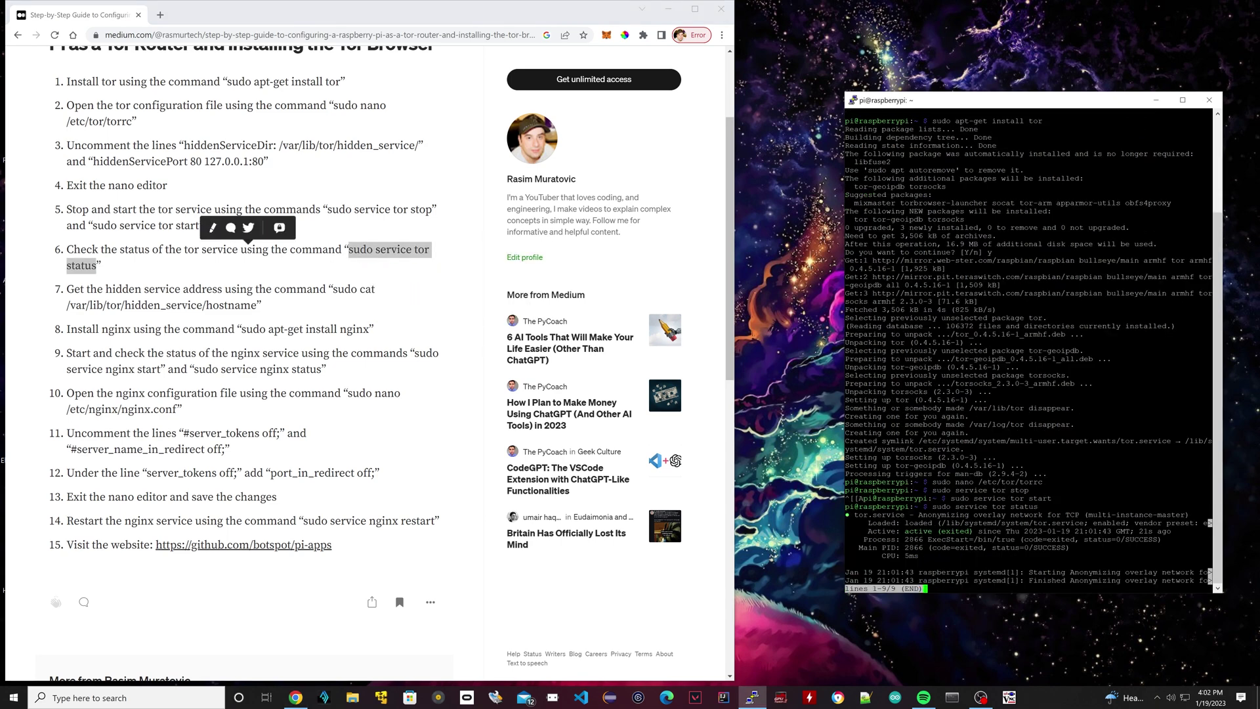
drag(868, 531, 975, 531)
click(974, 531)
key(ctrl+z)
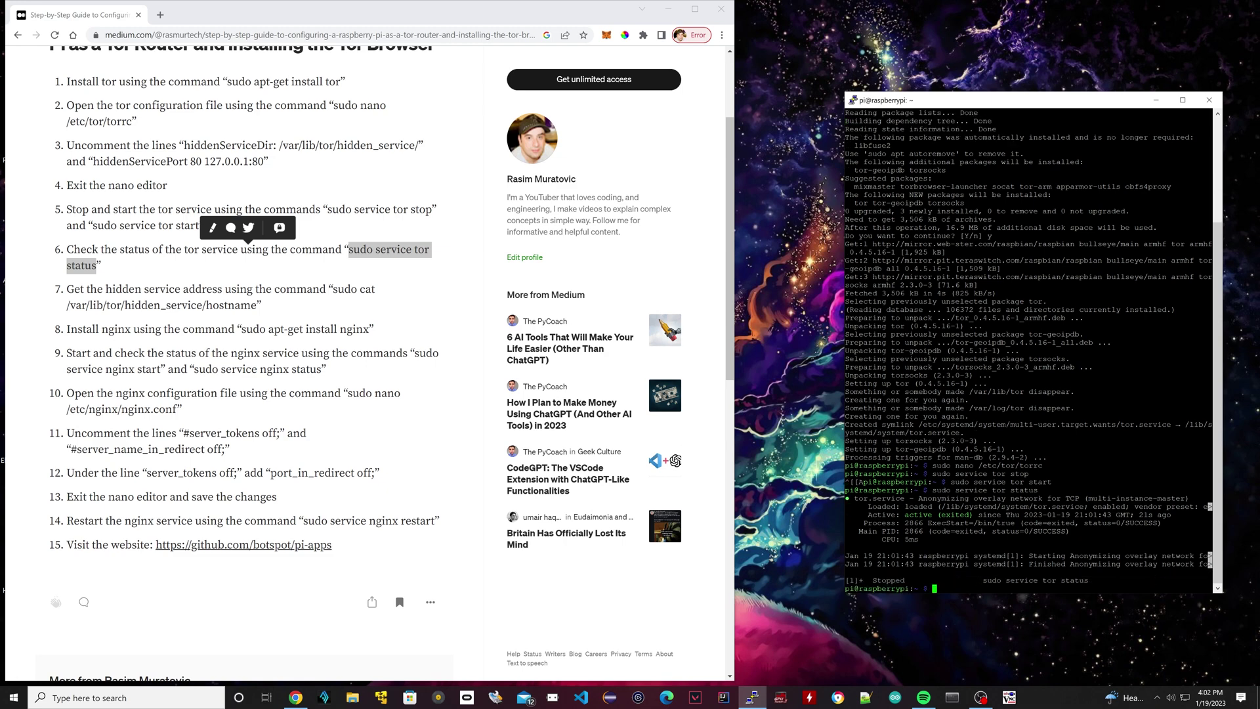
- Recall "sudo service tor start" from the command history and run it again
key(Up)
key(Up)
key(Return)
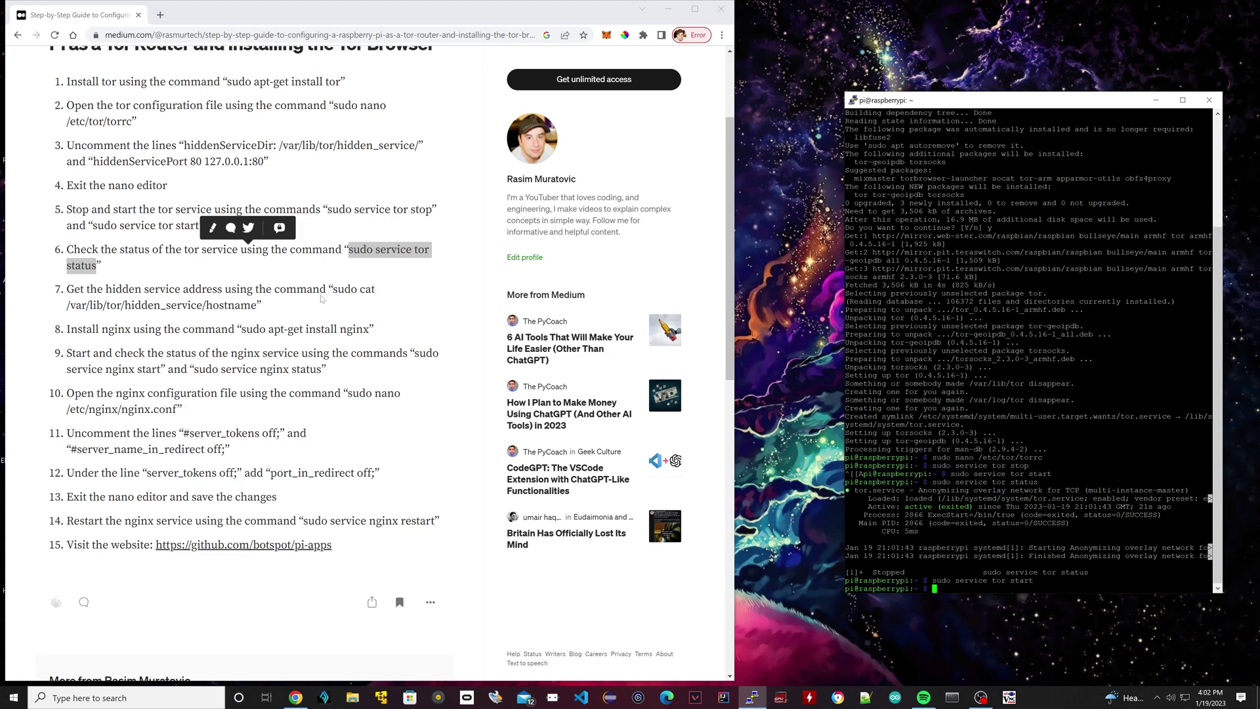
- Copy "sudo cat /var/lib/tor/hidden_service/hostname" from the guide and run it in the SSH session to show the hidden service address
drag(332, 290, 258, 306)
mouse_move(544, 321)
key(ctrl+c)
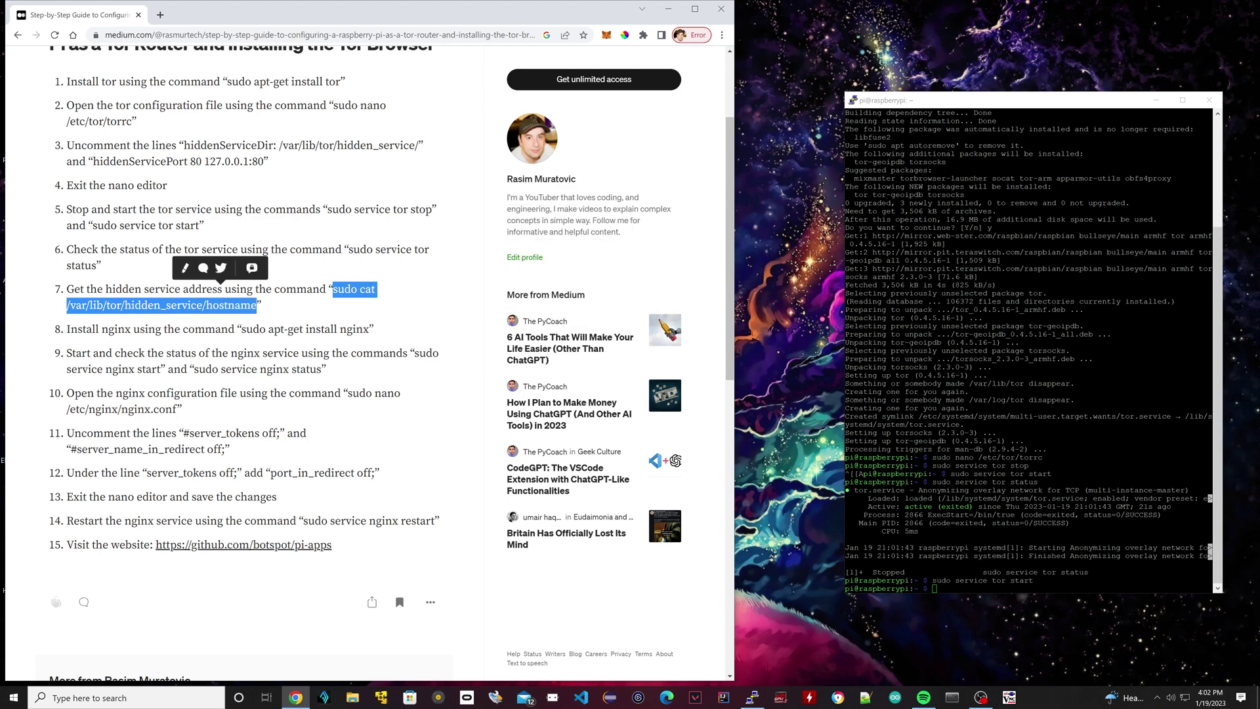
key(alt+Tab)
key(shift+Insert)
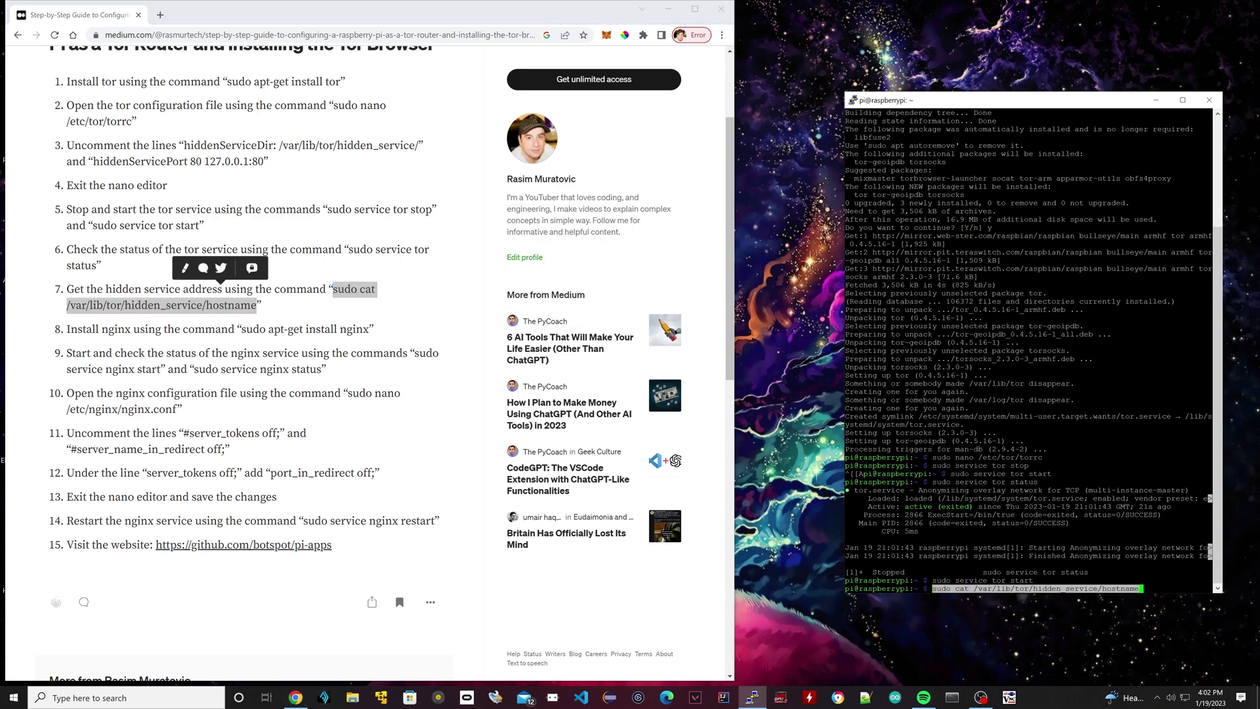
key(Return)
- Copy the .onion address from the command output, paste it at the prompt, and submit the line
drag(1146, 572, 1130, 580)
right_click(1131, 580)
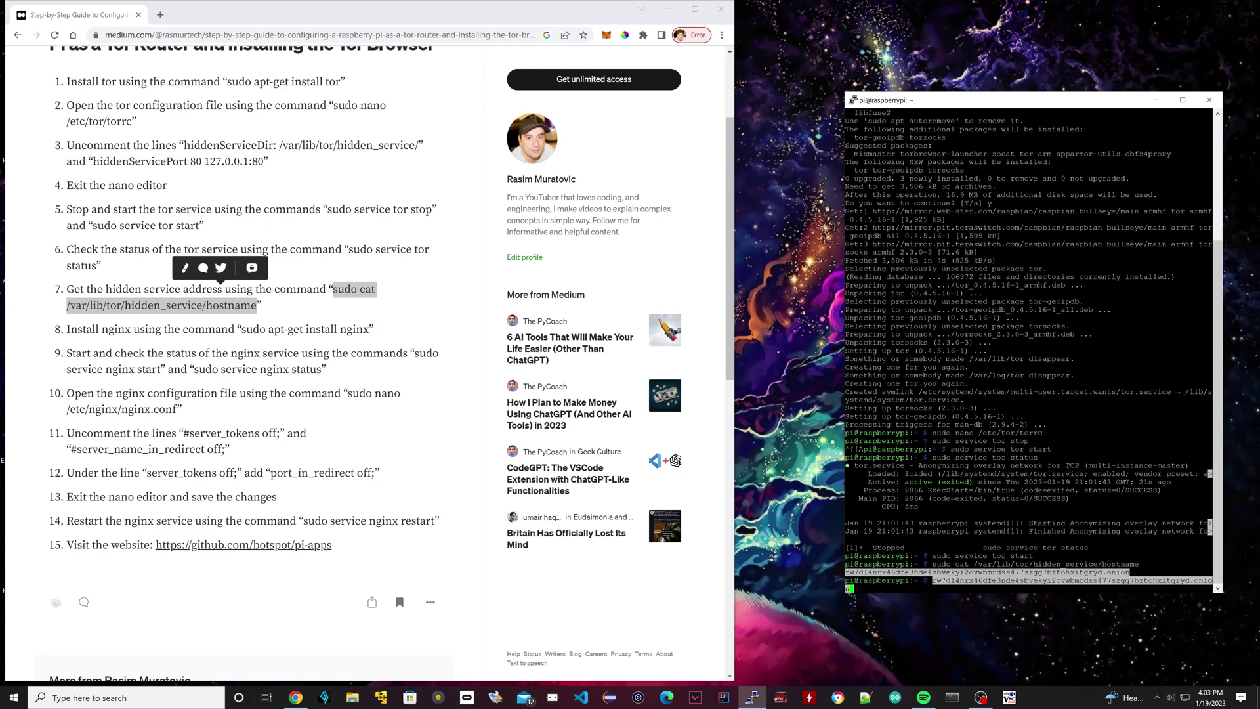
right_click(1130, 580)
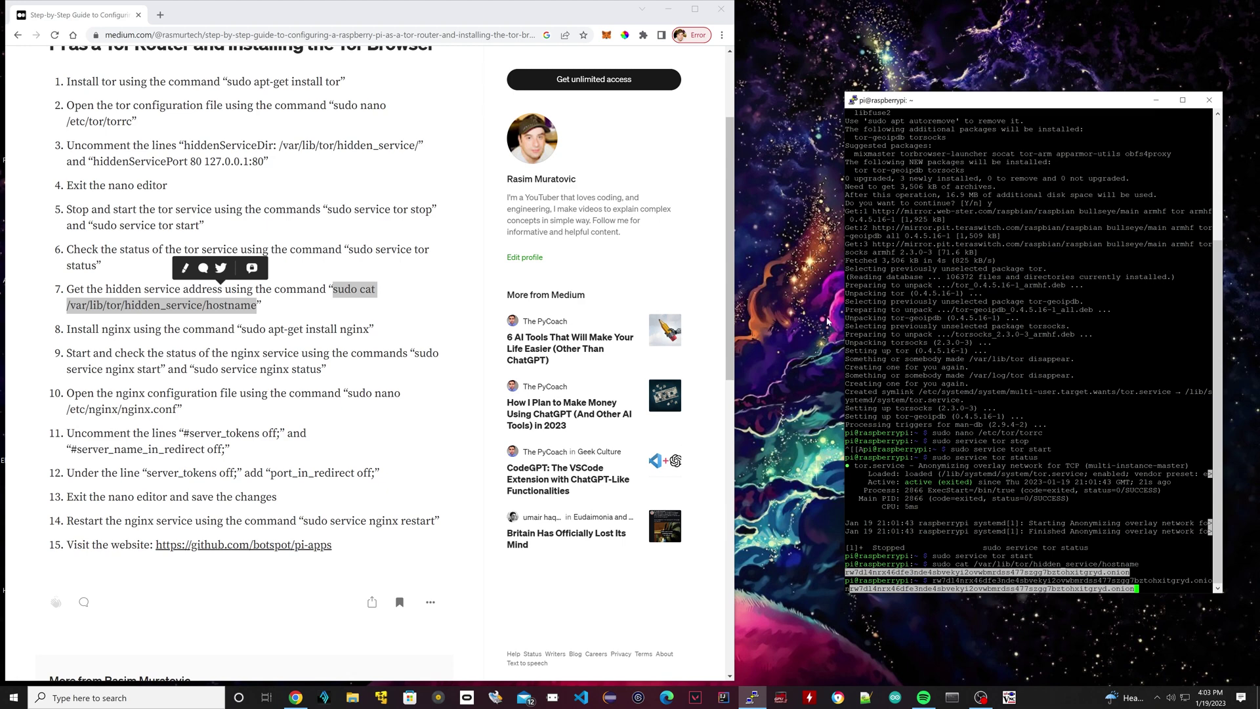
key(Return)
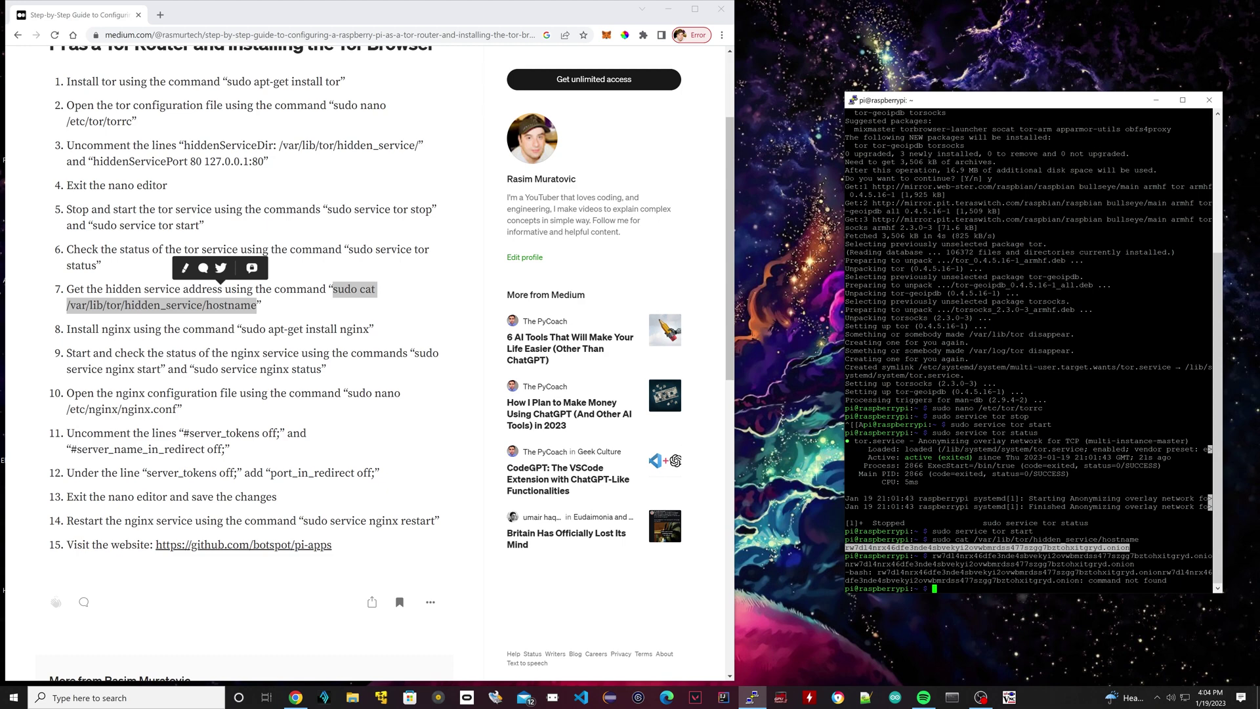
- Copy "sudo apt-get install nginx" from the guide into the SSH session to install nginx
drag(241, 329, 370, 329)
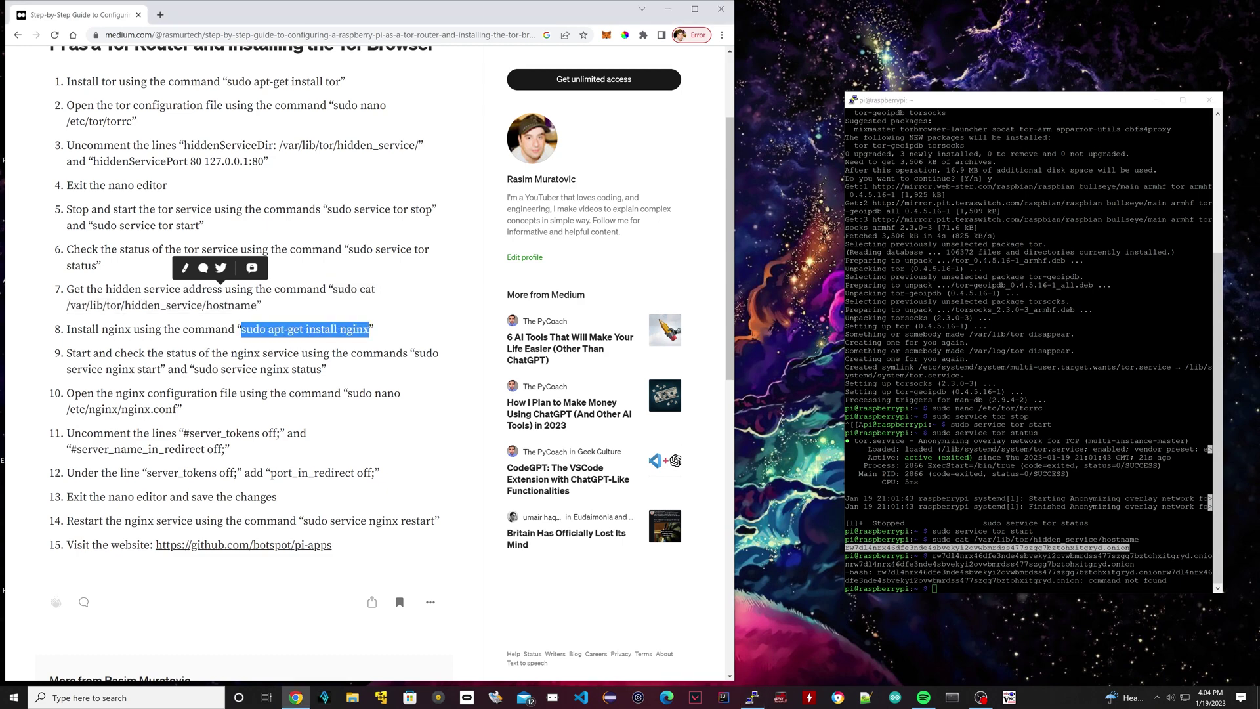
key(ctrl+c)
key(alt+Tab)
key(shift+Insert)
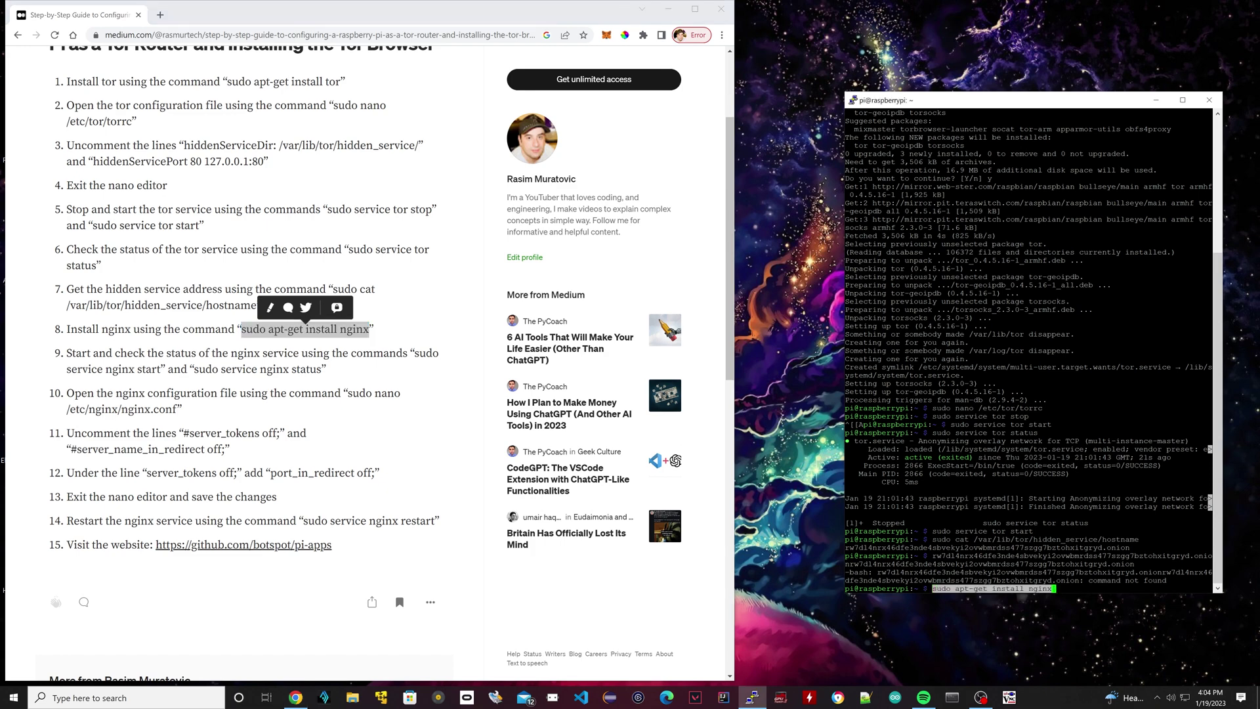
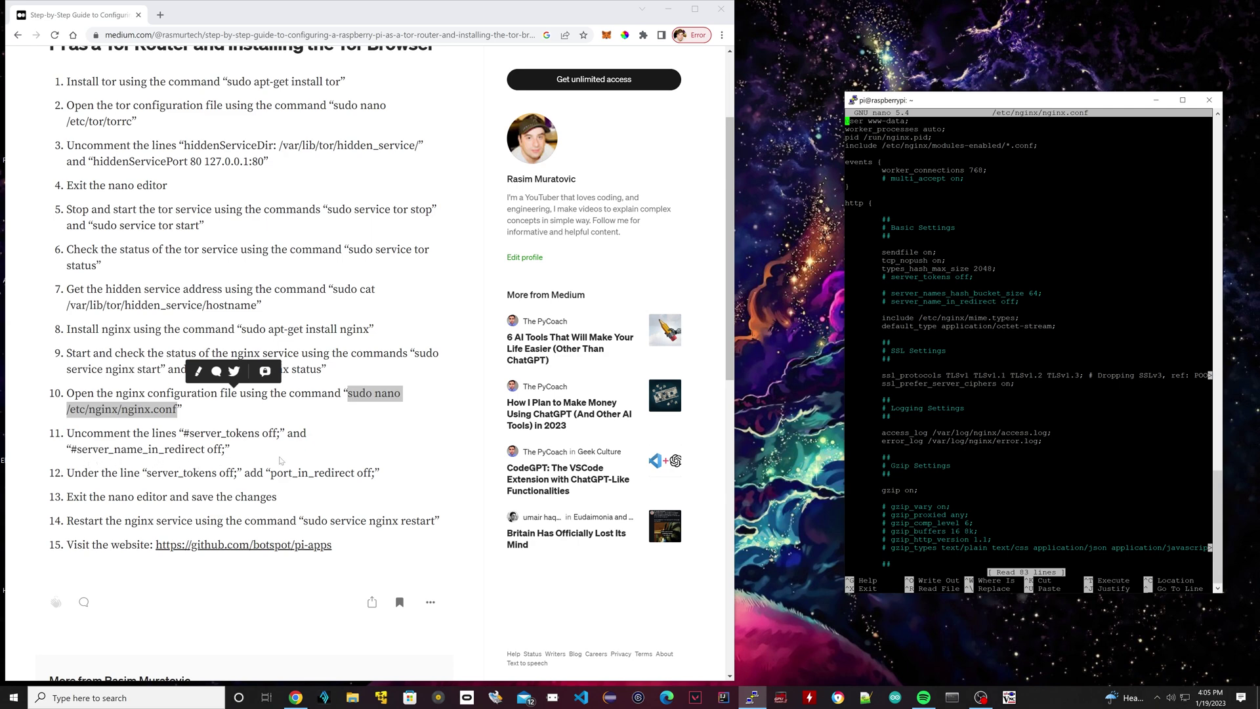
- Uncomment the "server_tokens off;" line under Basic Settings in /etc/nginx/nginx.conf
key(Down)
key(Down)
key(Down)
key(Down)
key(Down)
key(Down)
key(Down)
key(Down)
key(Down)
key(Down)
key(Down)
key(Down)
key(Down)
key(Down)
key(Down)
key(Down)
key(Down)
key(Down)
key(Down)
key(Down)
key(Down)
key(Down)
key(Down)
key(Down)
key(Down)
key(Down)
key(Down)
key(Down)
key(Down)
key(Down)
key(Down)
key(Down)
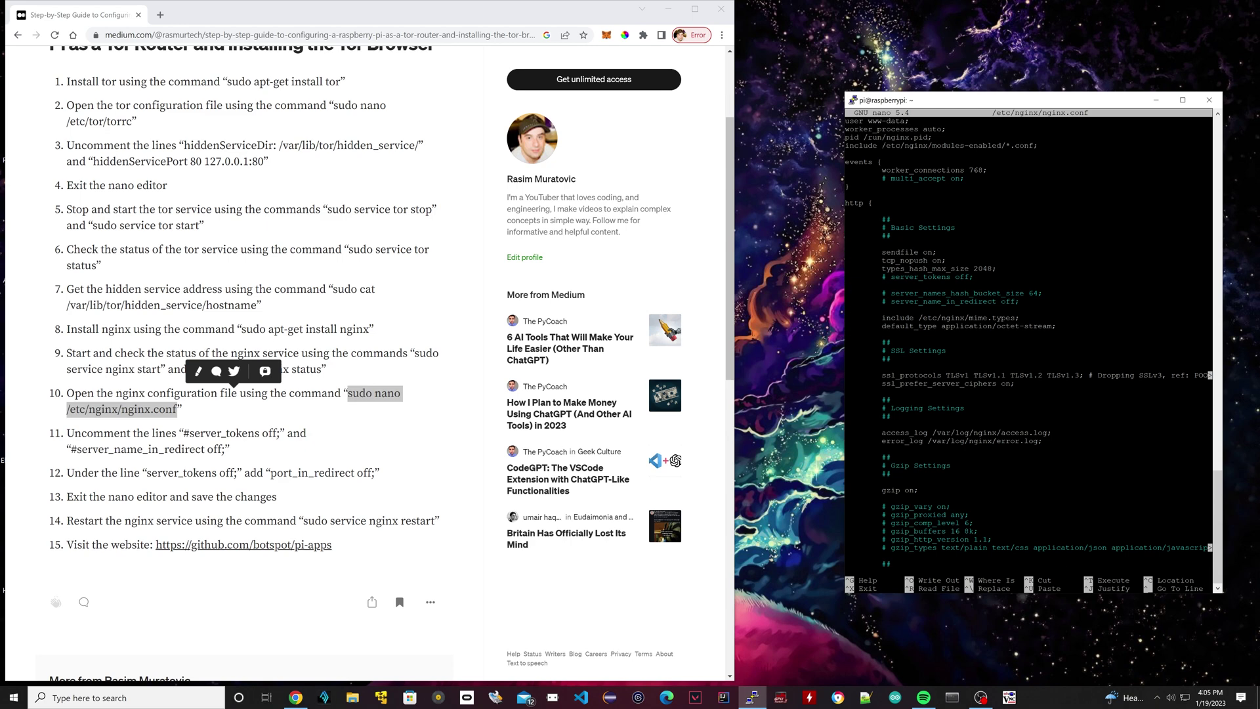
key(Up)
key(Up)
key(Right)
key(Right)
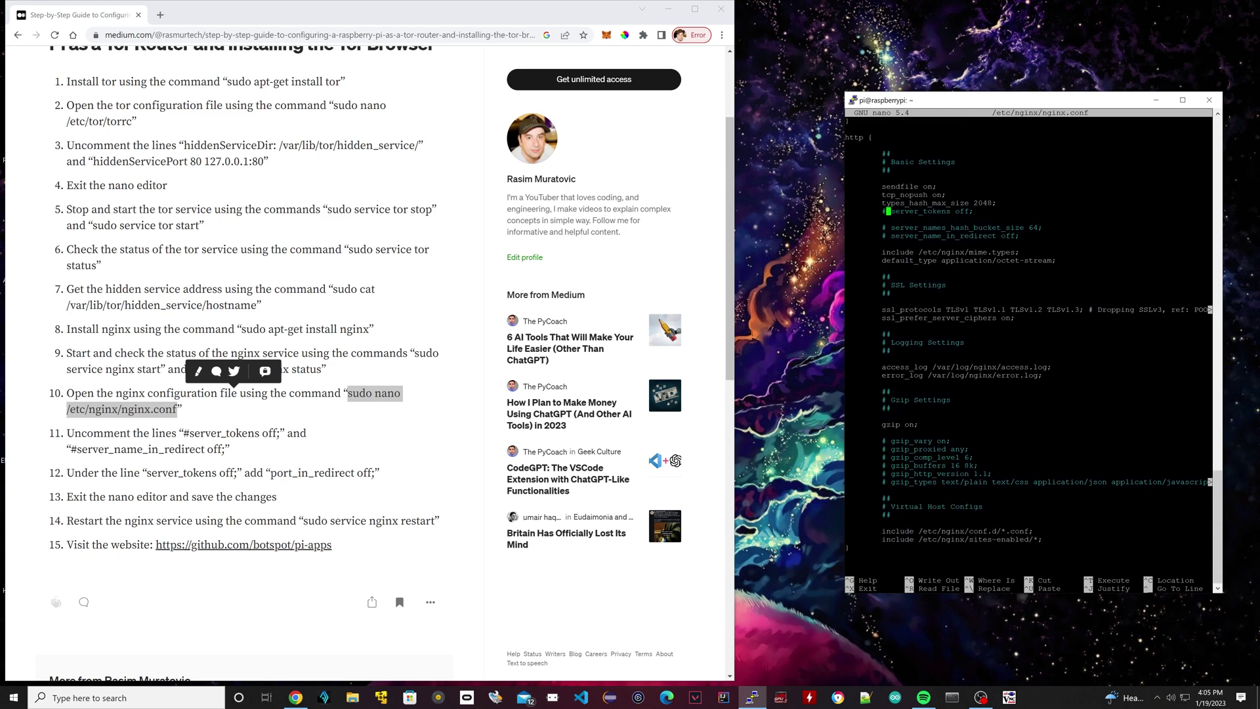
key(Right)
key(BackSpace)
key(BackSpace)
- Uncomment the "server_name_in_redirect off;" line in nginx.conf
key(Down)
key(Down)
key(Down)
key(Right)
key(Right)
key(BackSpace)
key(BackSpace)
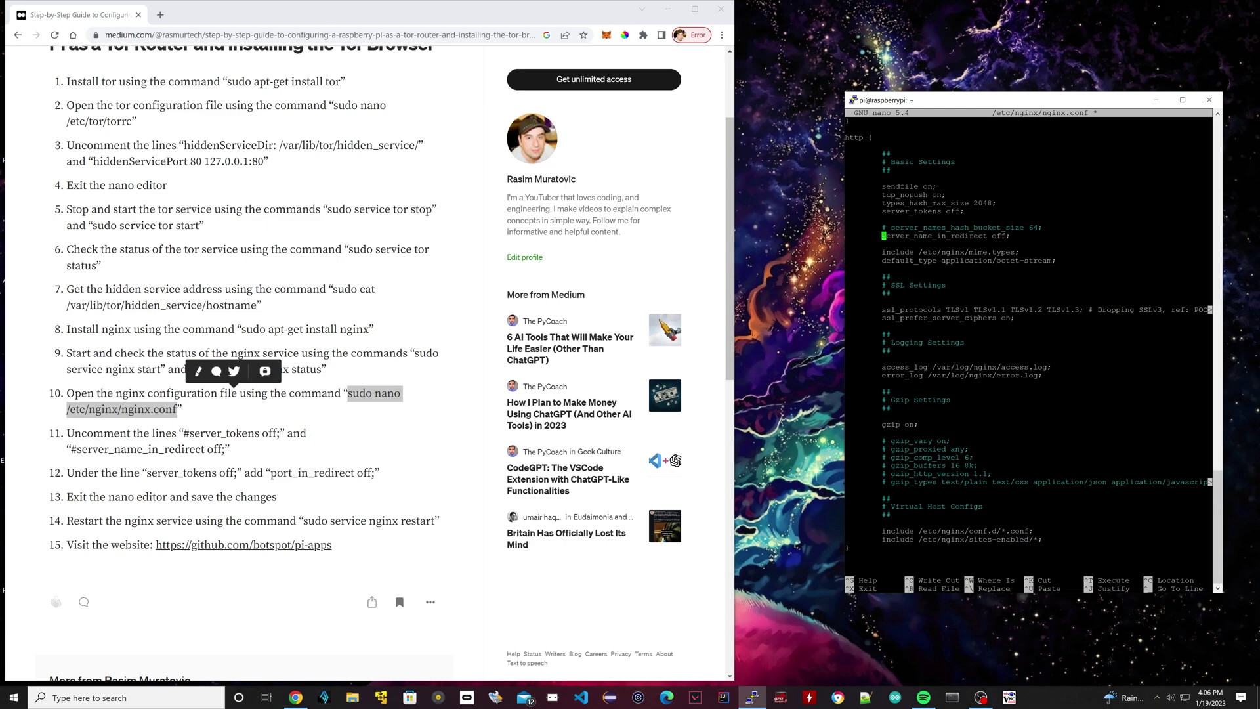
- Add the line "port_in_redirect off;" from the guide, indented, directly below "server_tokens off;" in nginx.conf
key(Up)
key(Up)
key(Down)
key(Up)
key(Up)
key(ctrl+Right)
key(ctrl+Right)
key(ctrl+Right)
key(Return)
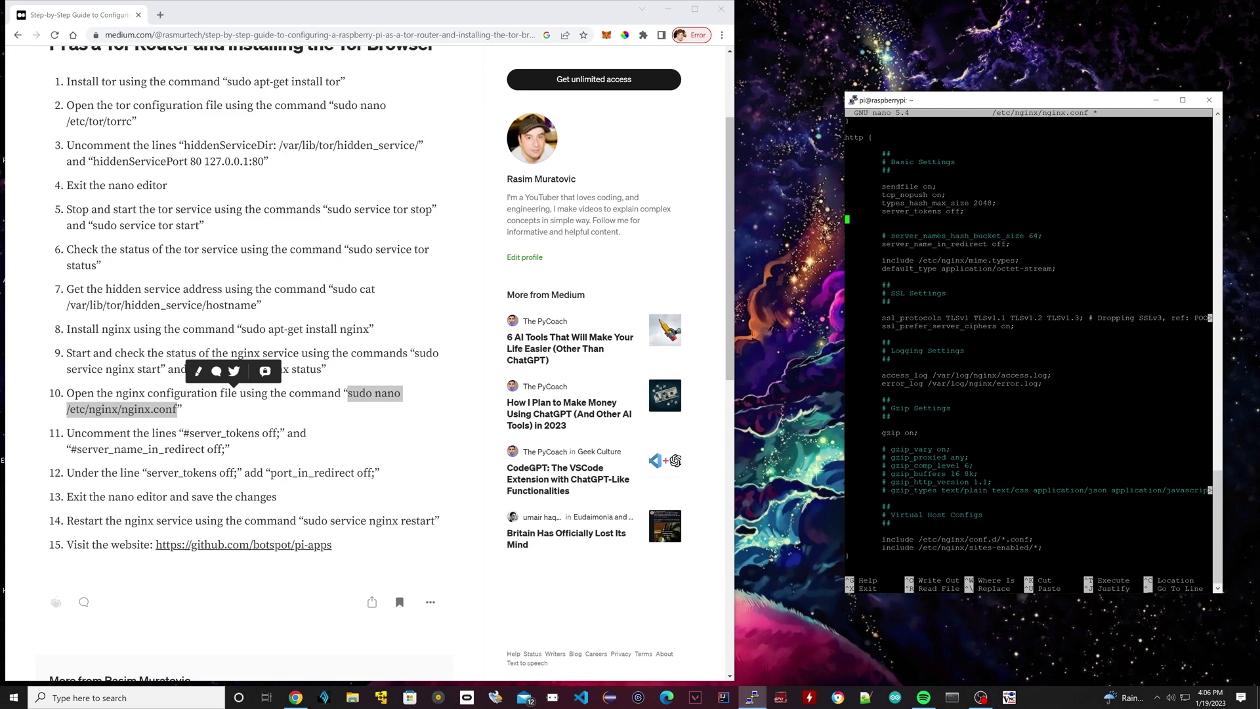
key(Tab)
scroll(122, 434, down, 1)
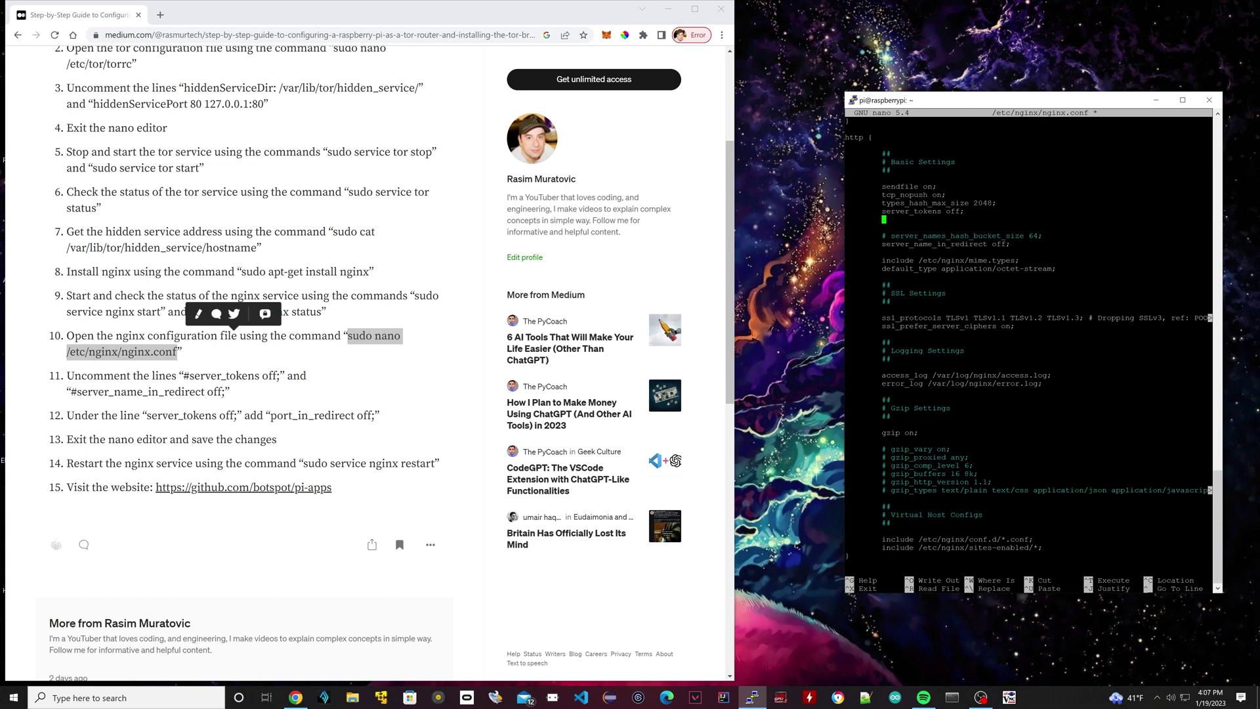
drag(271, 415, 375, 417)
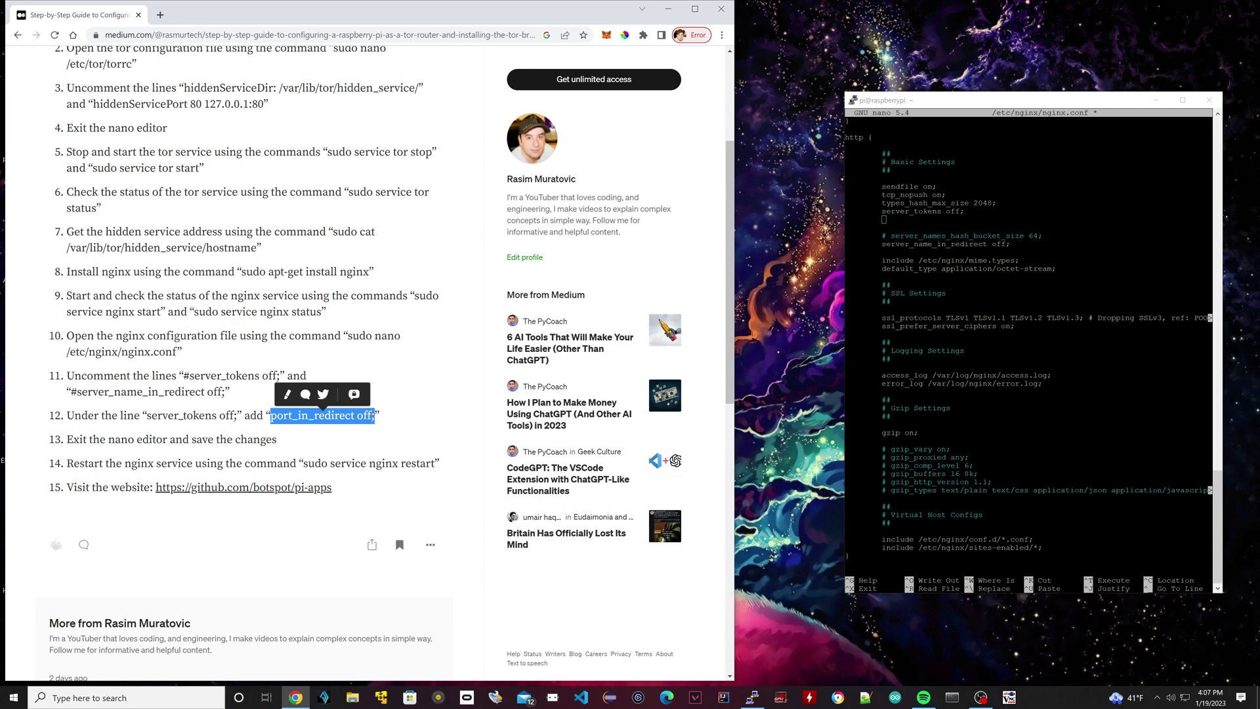
right_click(378, 421)
click(380, 423)
right_click(932, 220)
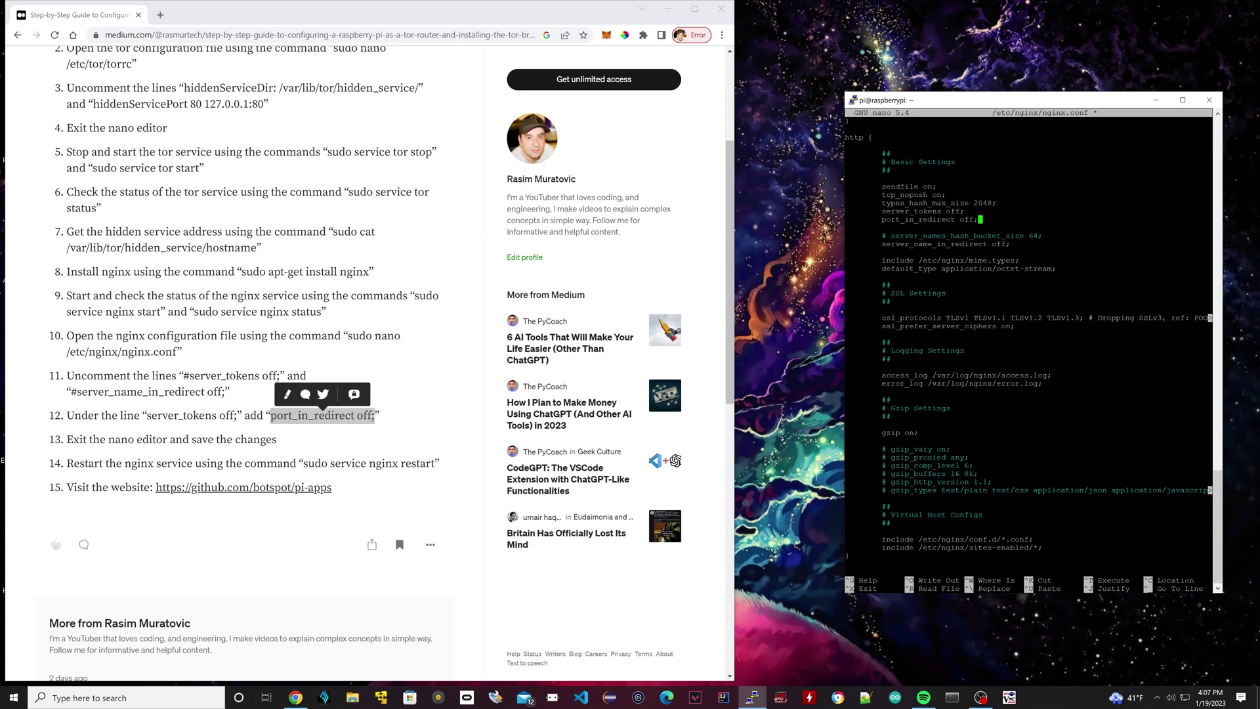
- Save the changes to /etc/nginx/nginx.conf under the same name and exit nano
key(ctrl+x)
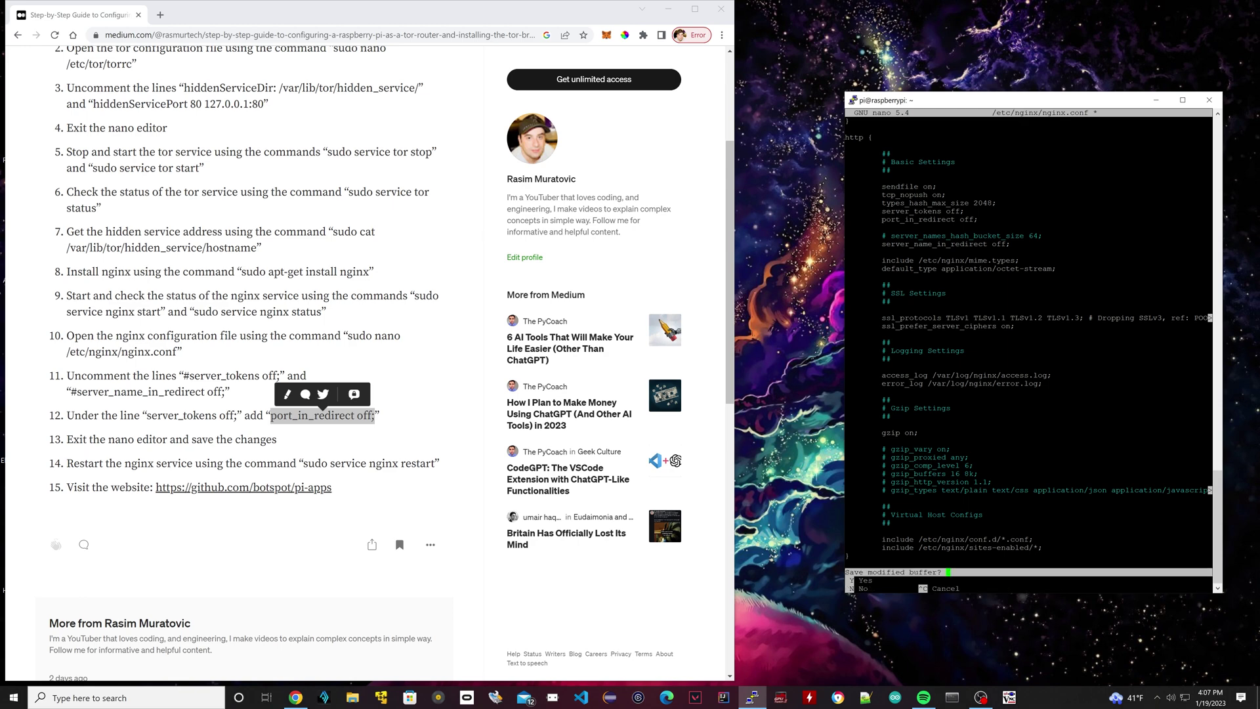
key(y)
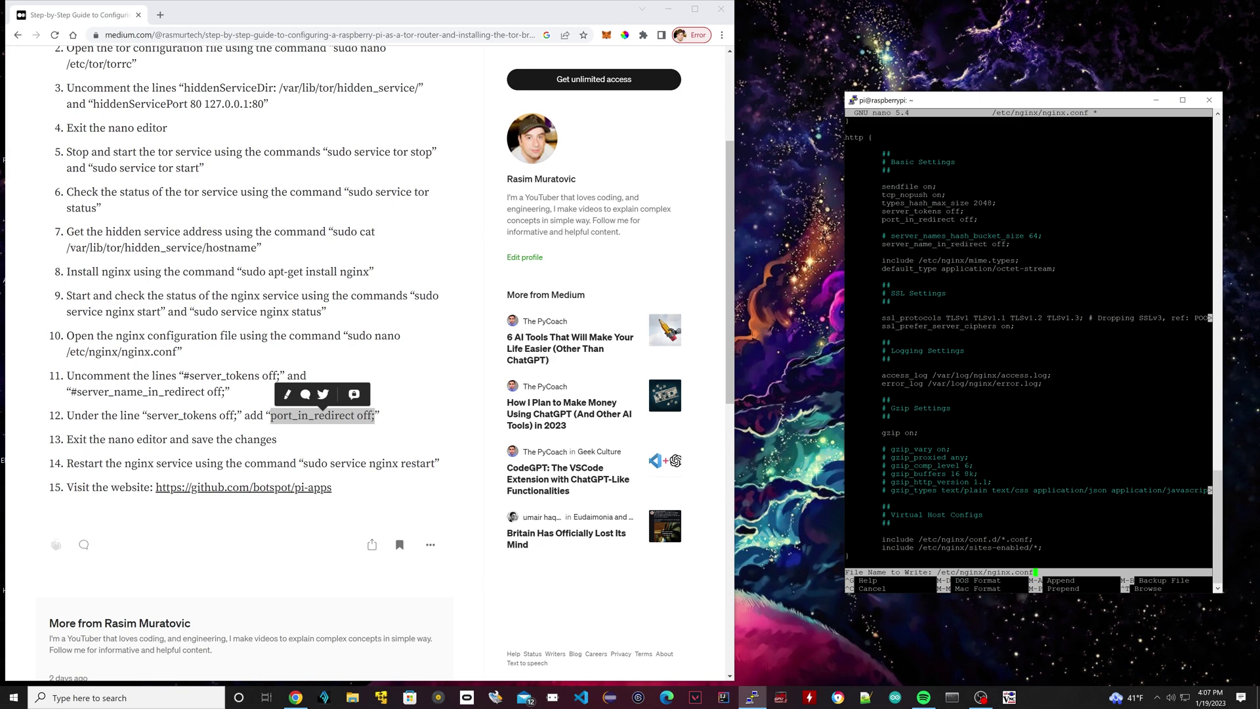
key(Return)
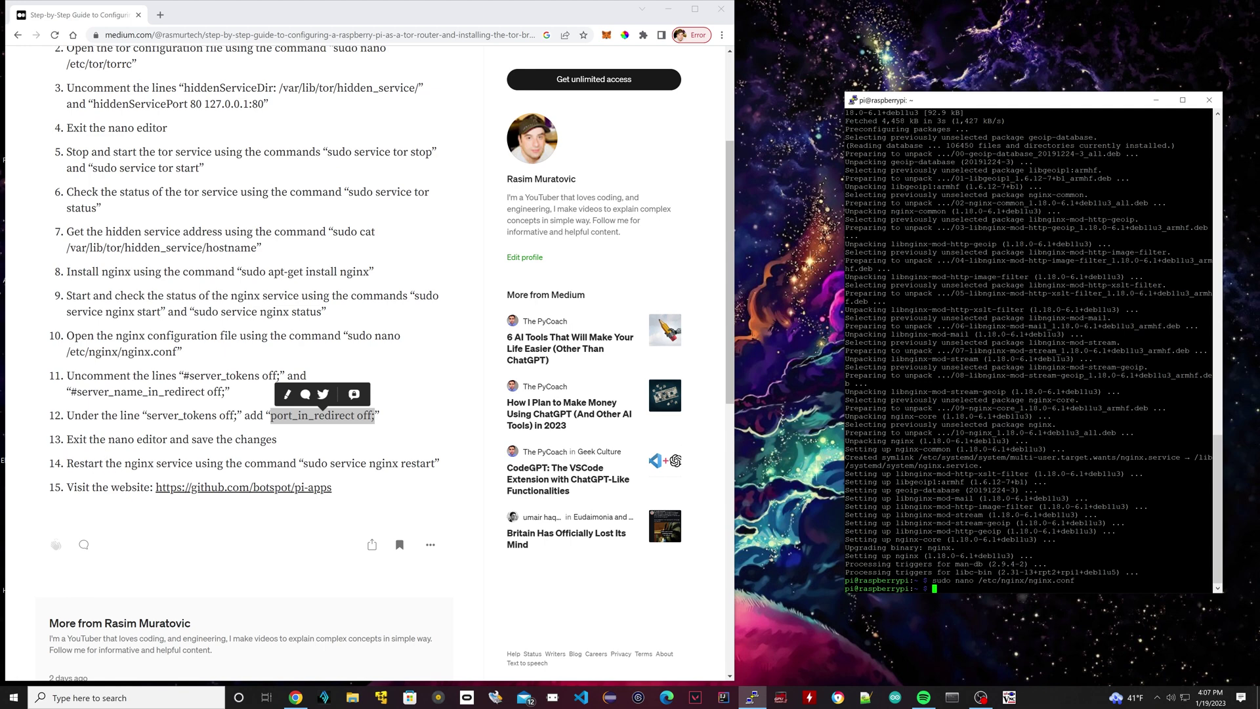
- Try to restart nginx by copying the restart command from step 14 of the guide and running it in the SSH session
drag(308, 463, 435, 463)
right_click(433, 465)
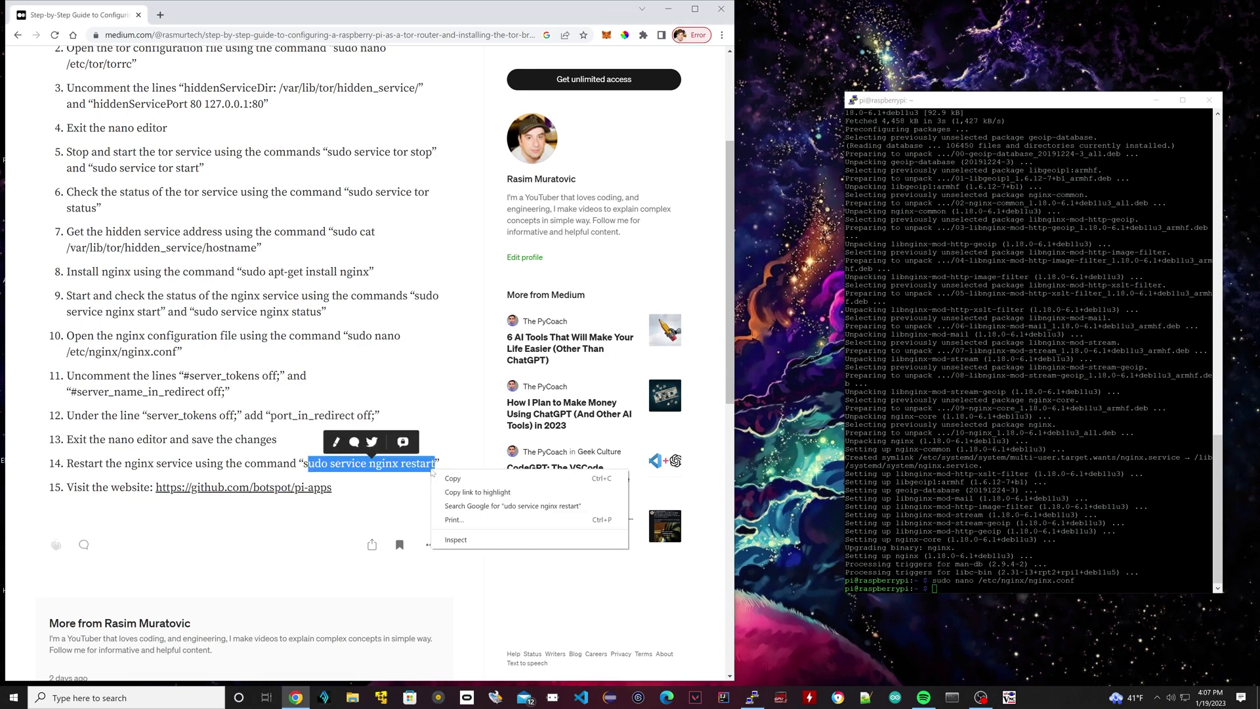
click(484, 487)
right_click(985, 512)
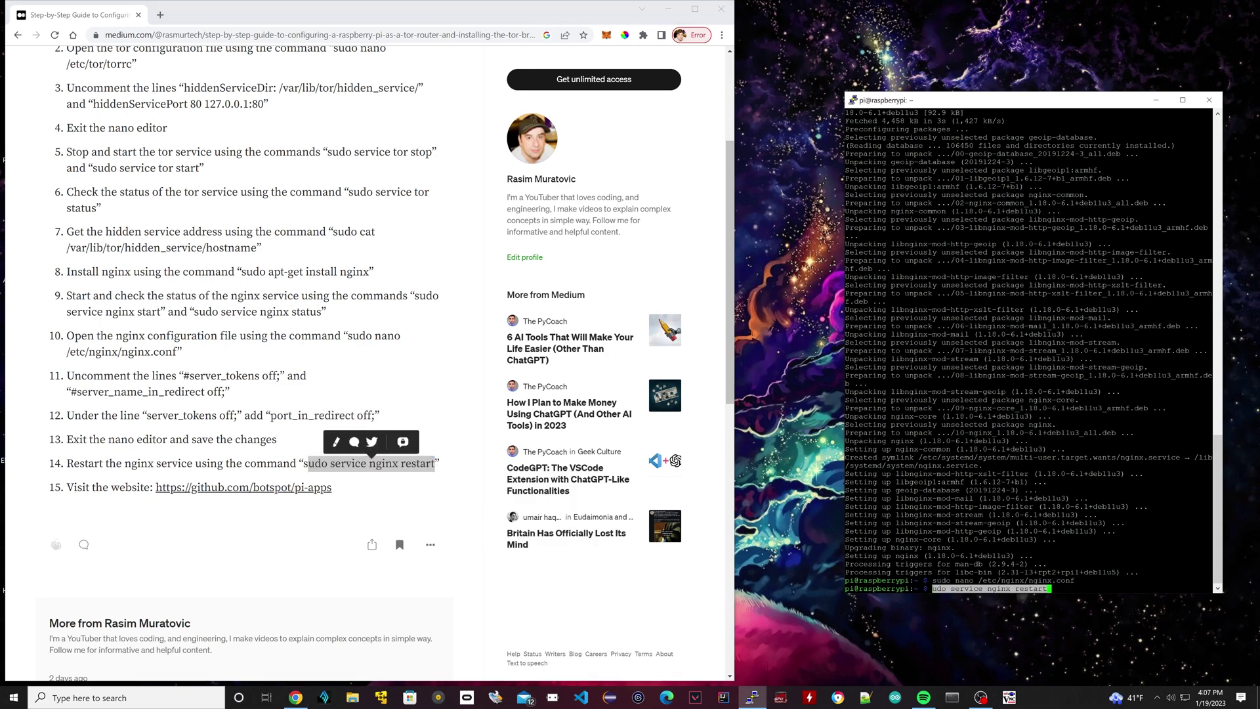
key(Return)
- Recall the last command, add the missing "s" at its start, and run "sudo service nginx restart"
key(Up)
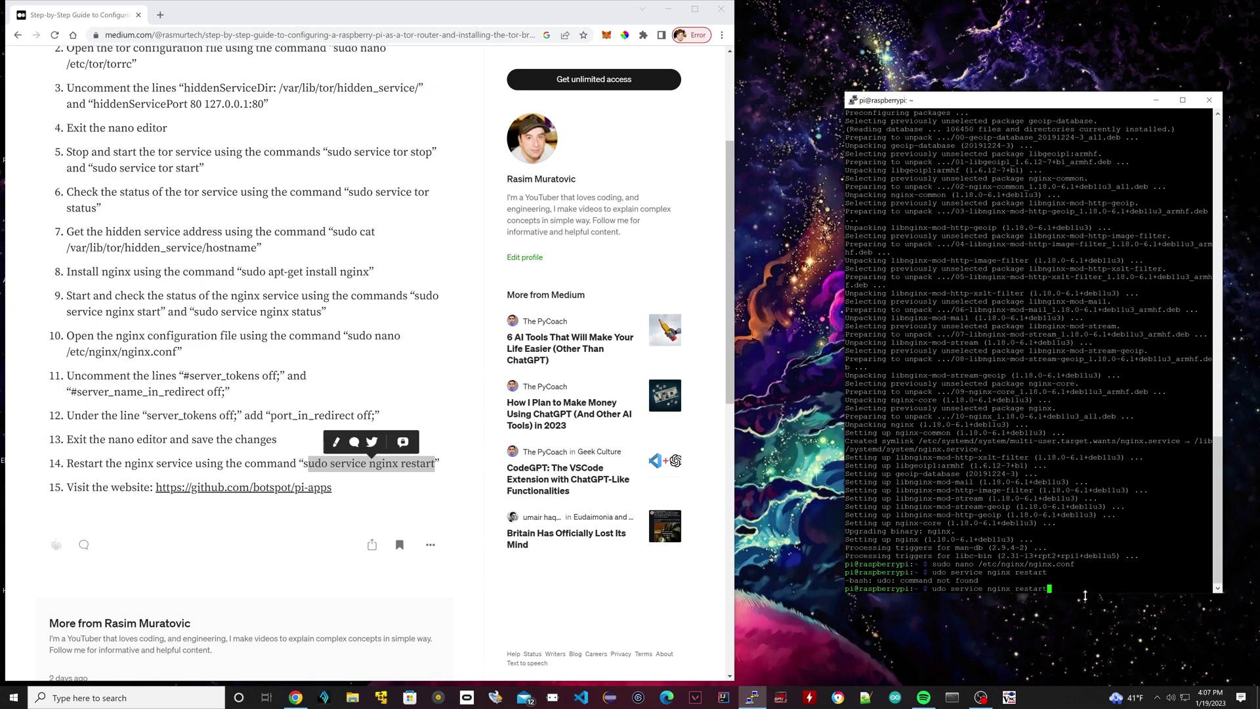
key(Left)
key(Left)
key(Left)
key(Left)
key(Left)
key(Left)
key(Left)
key(Left)
key(Left)
key(Left)
key(Left)
key(Left)
key(Left)
key(Left)
key(Left)
key(Left)
key(Left)
key(Left)
key(Home)
text(s)
key(Right)
key(Right)
key(Right)
key(Right)
key(Right)
key(Right)
key(Right)
key(Right)
key(Right)
key(Right)
key(Right)
key(Right)
key(Right)
key(Right)
key(Right)
key(Right)
key(Right)
key(Right)
key(Right)
key(Right)
key(Return)
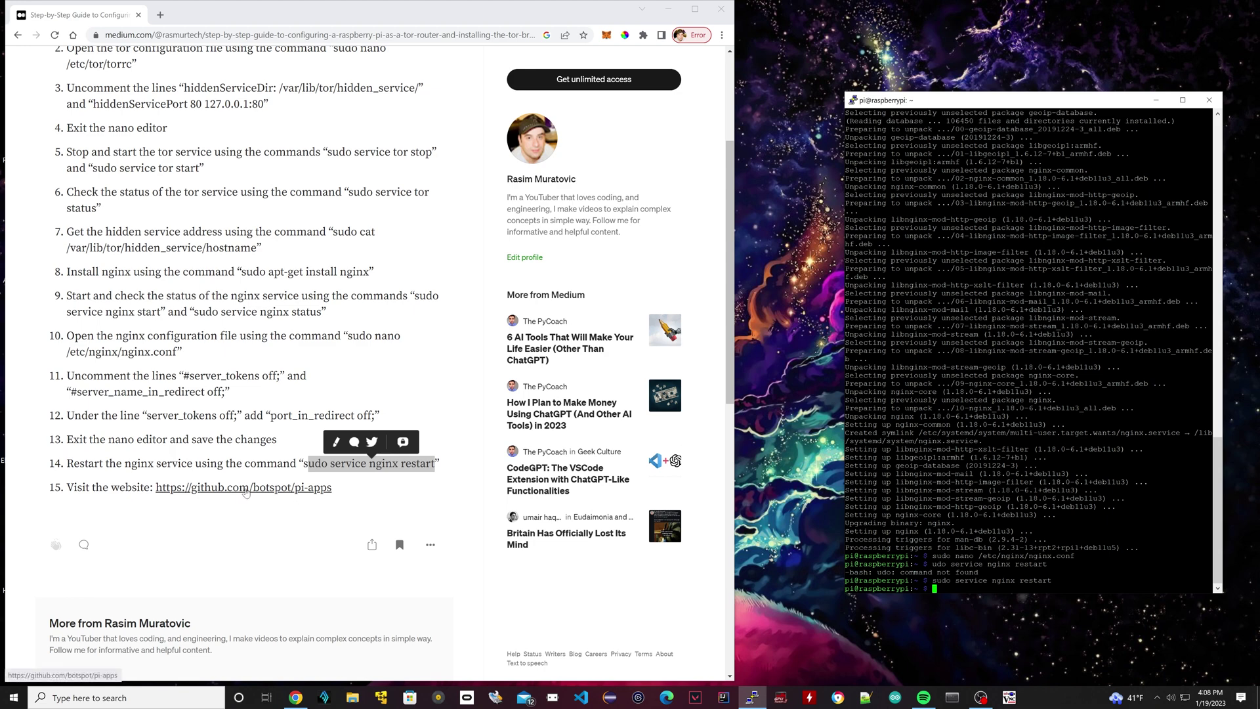
- Open the github.com/botspot/pi-apps page linked in the guide and go to its Install Pi-Apps section
click(304, 498)
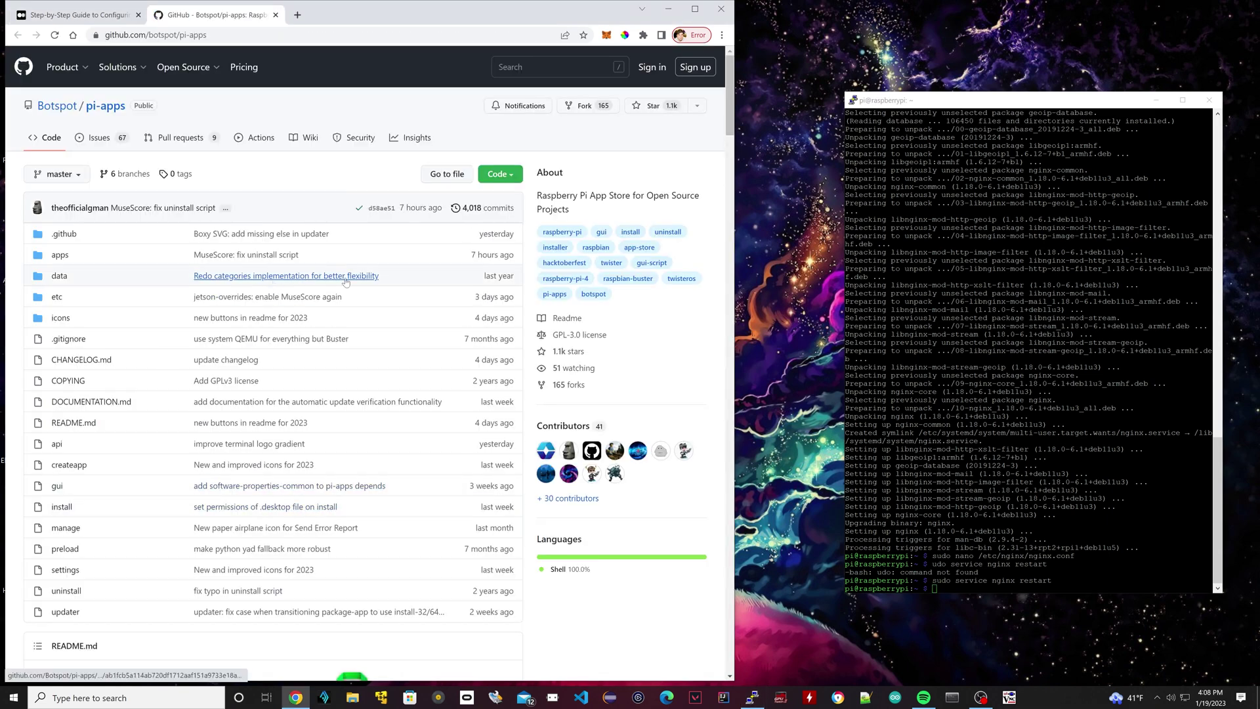
scroll(233, 319, down, 9)
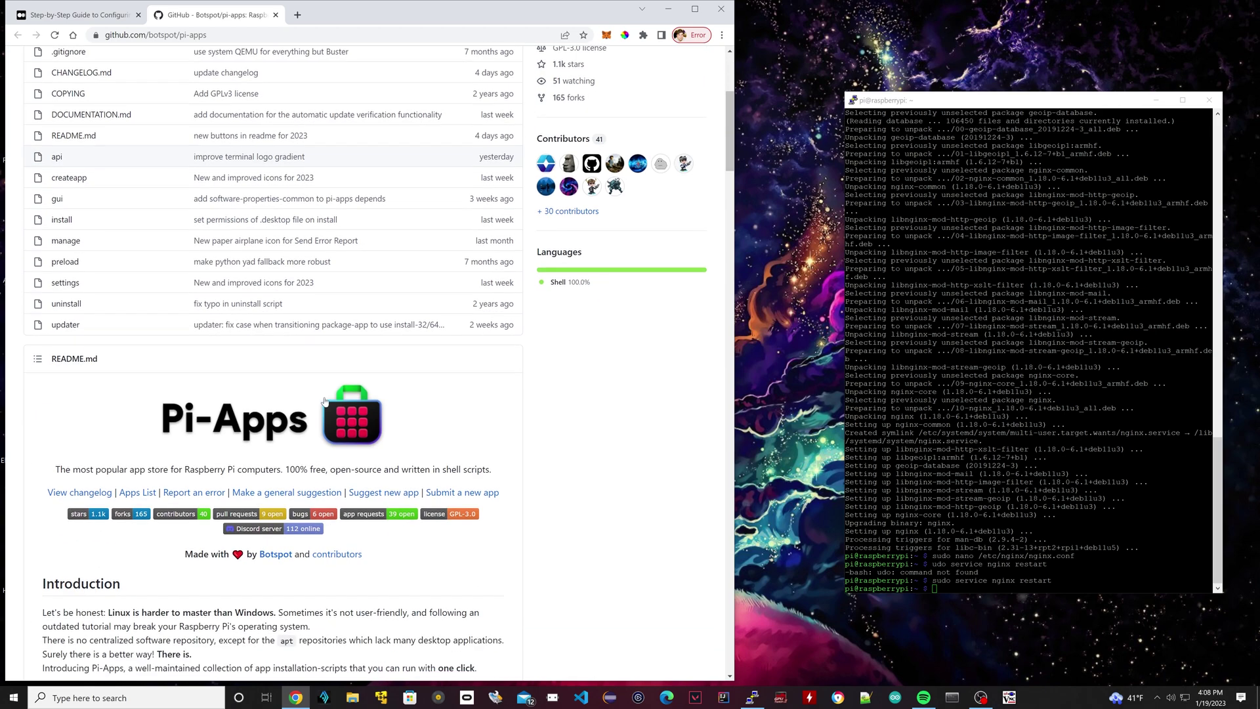
scroll(72, 274, down, 3)
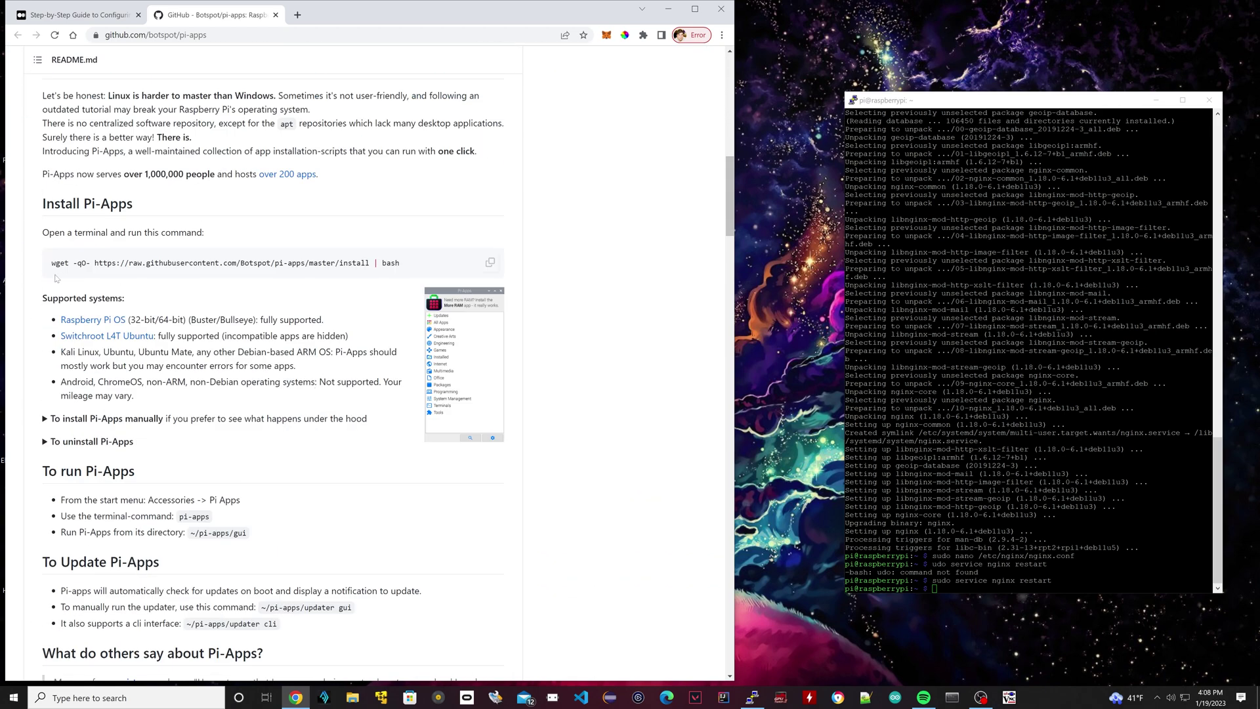
click(491, 264)
click(491, 264)
key(alt+Tab)
key(shift+Insert)
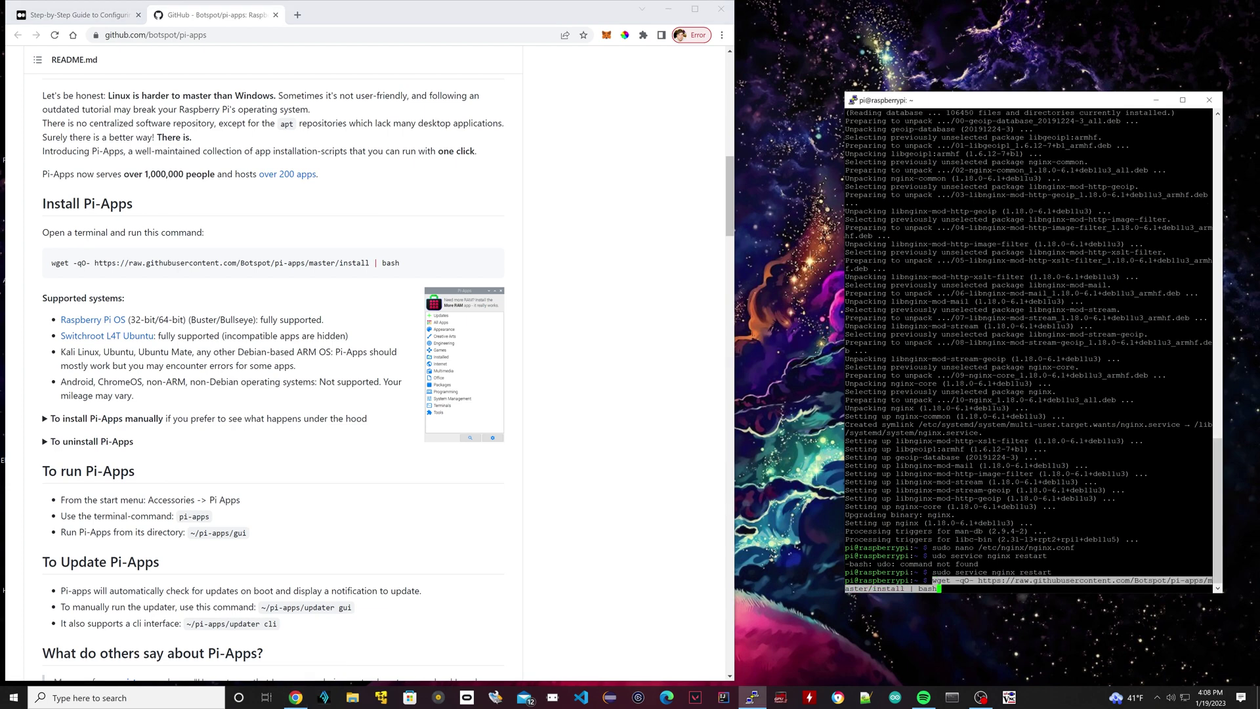
key(Return)
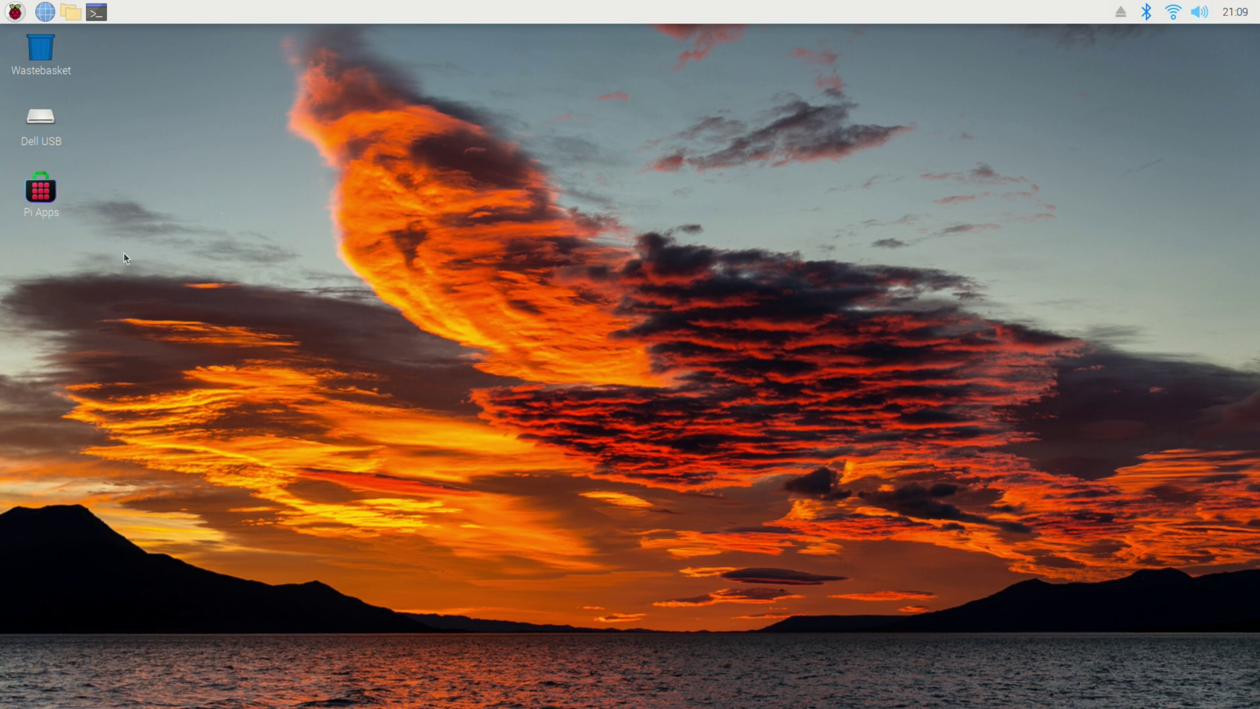
- Launch Pi Apps from the Raspberry Pi desktop by executing its script
double_click(45, 198)
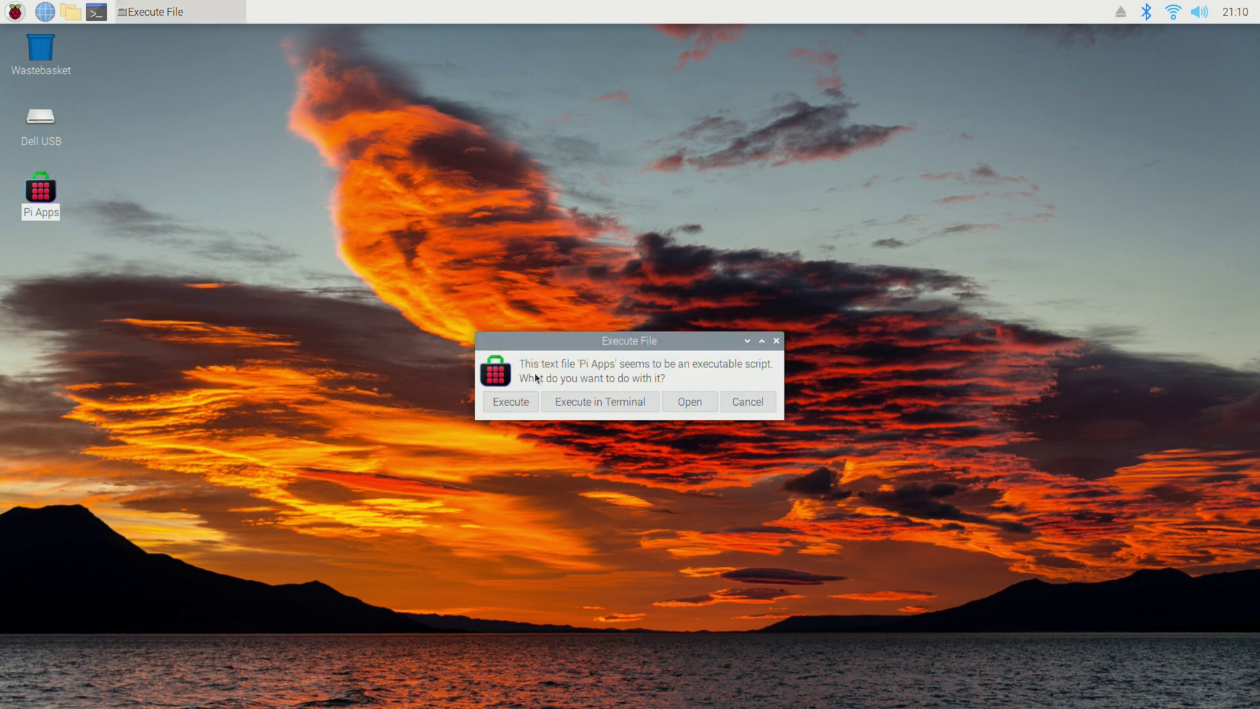
click(513, 401)
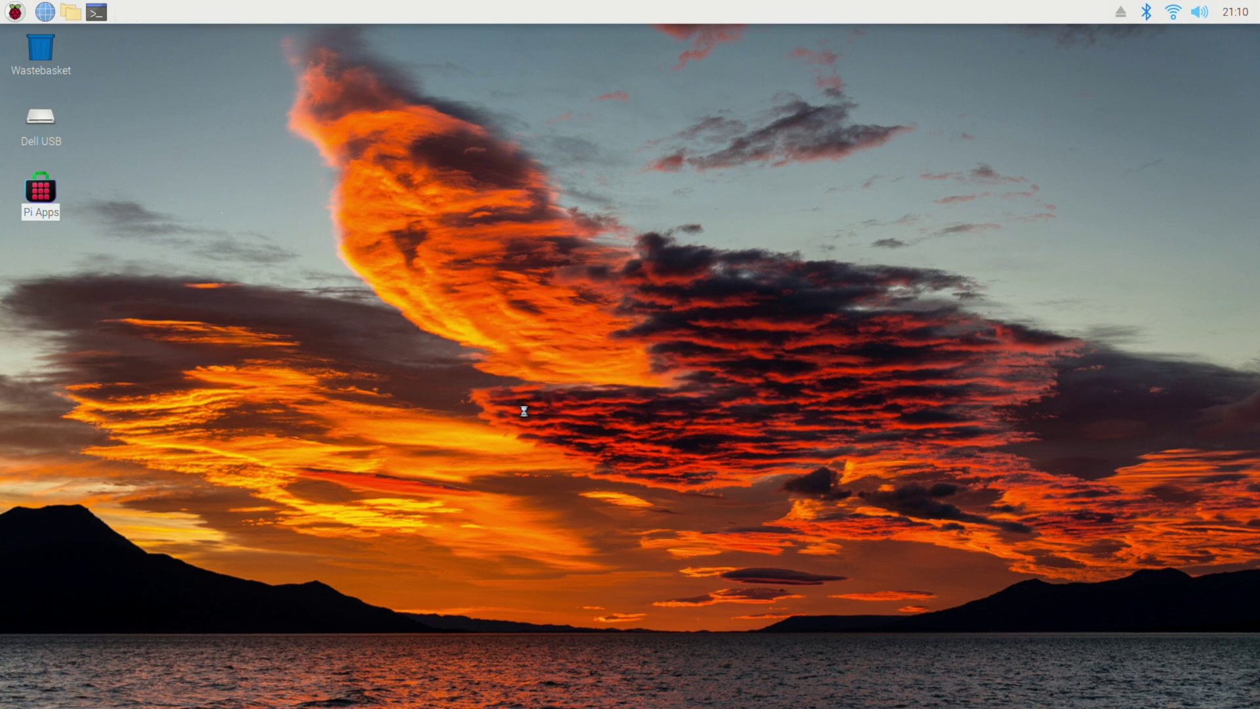
- Install Tor from the full alphabetical app list in Pi-Apps, and close the installation terminal and Pi-Apps once it finishes
click(412, 235)
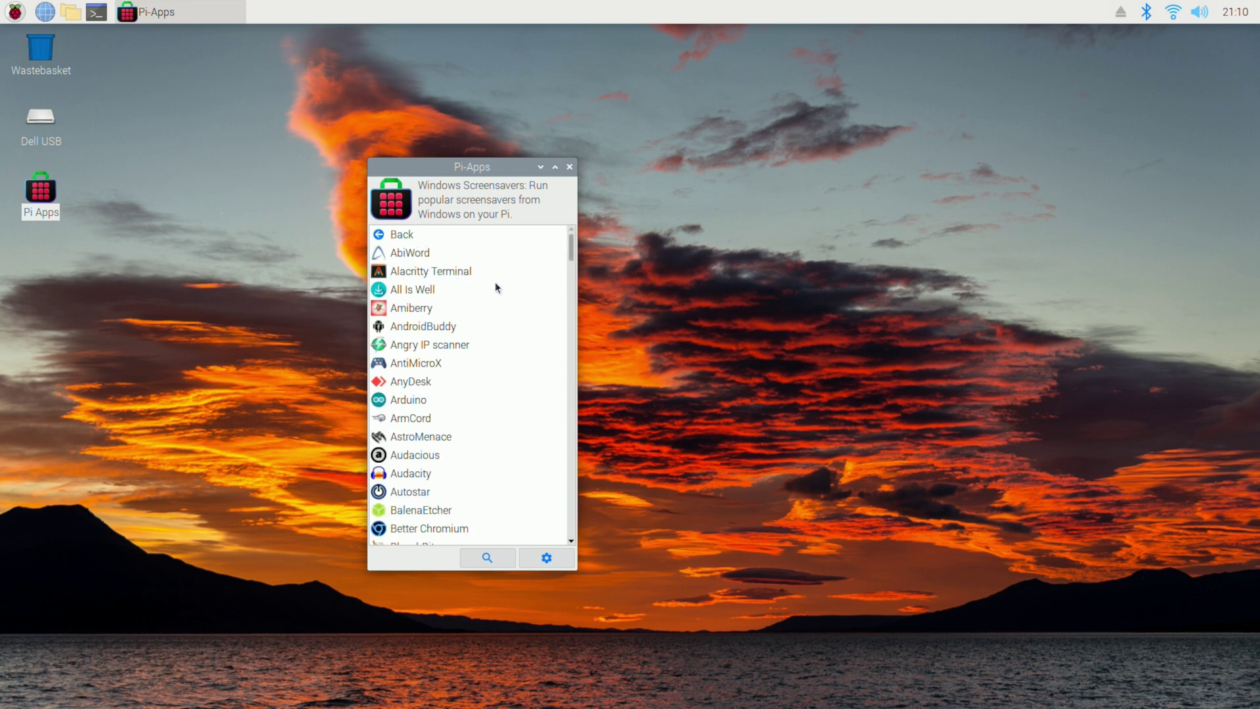
drag(573, 266, 473, 485)
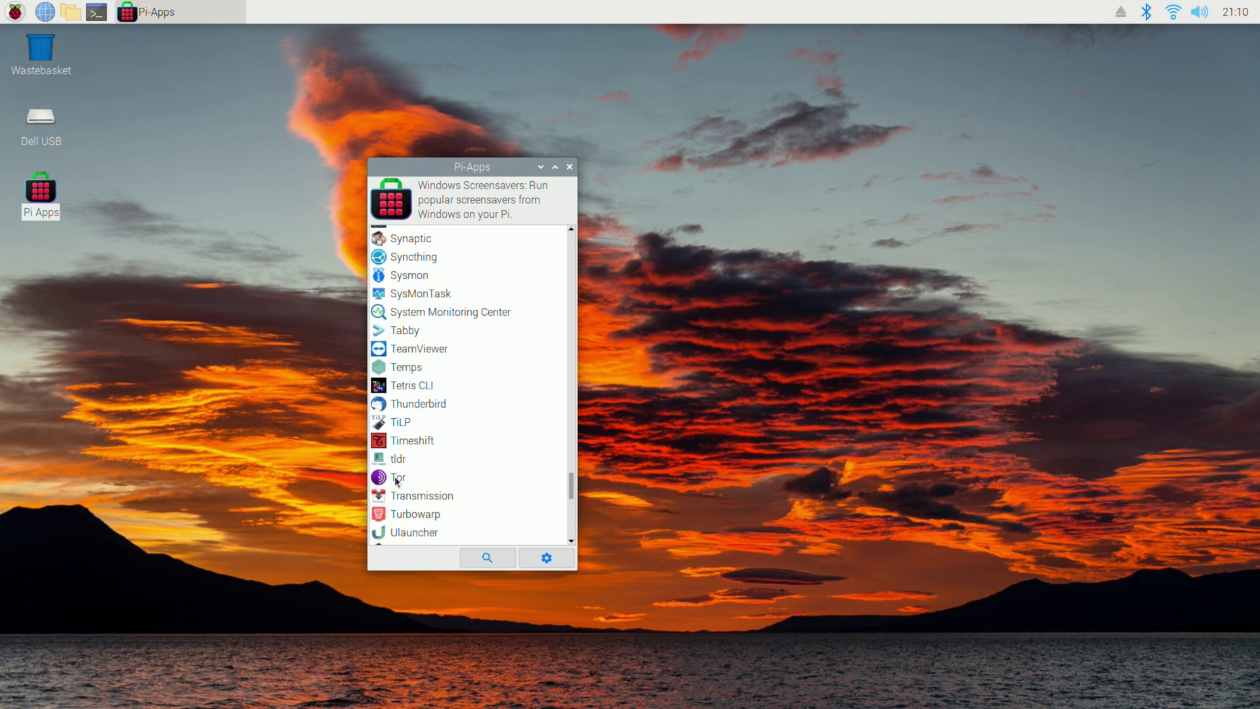
click(383, 480)
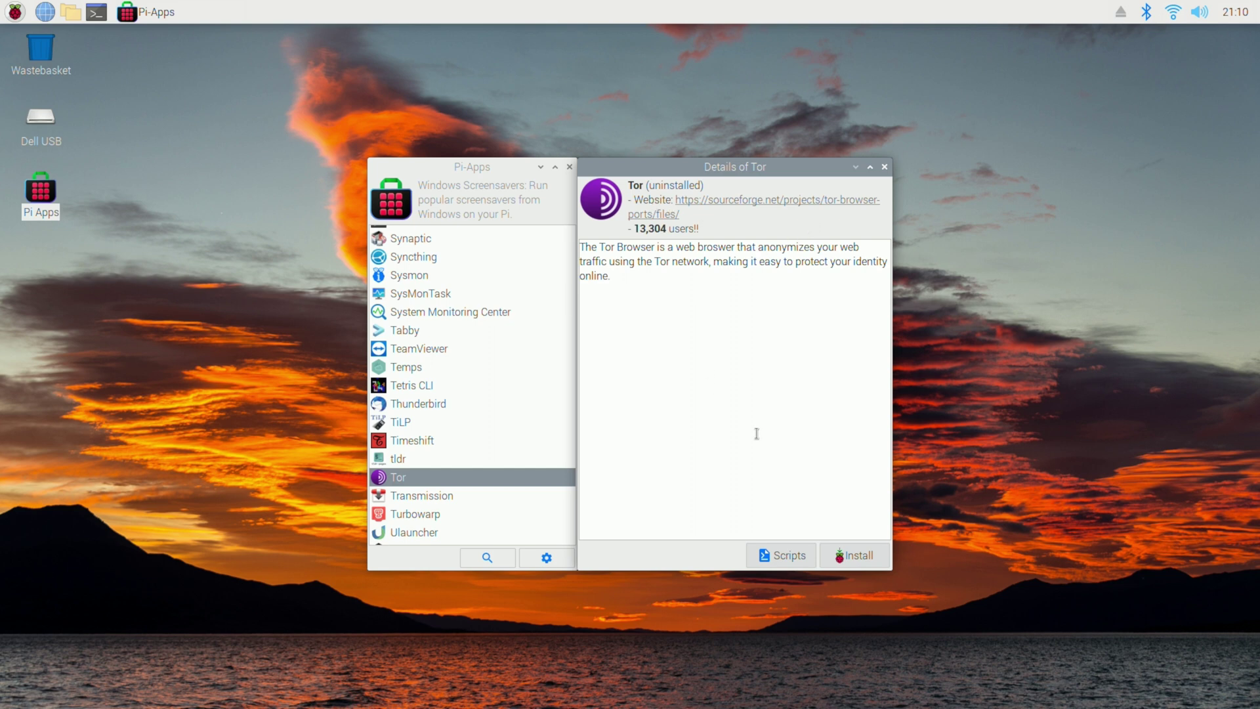
click(872, 558)
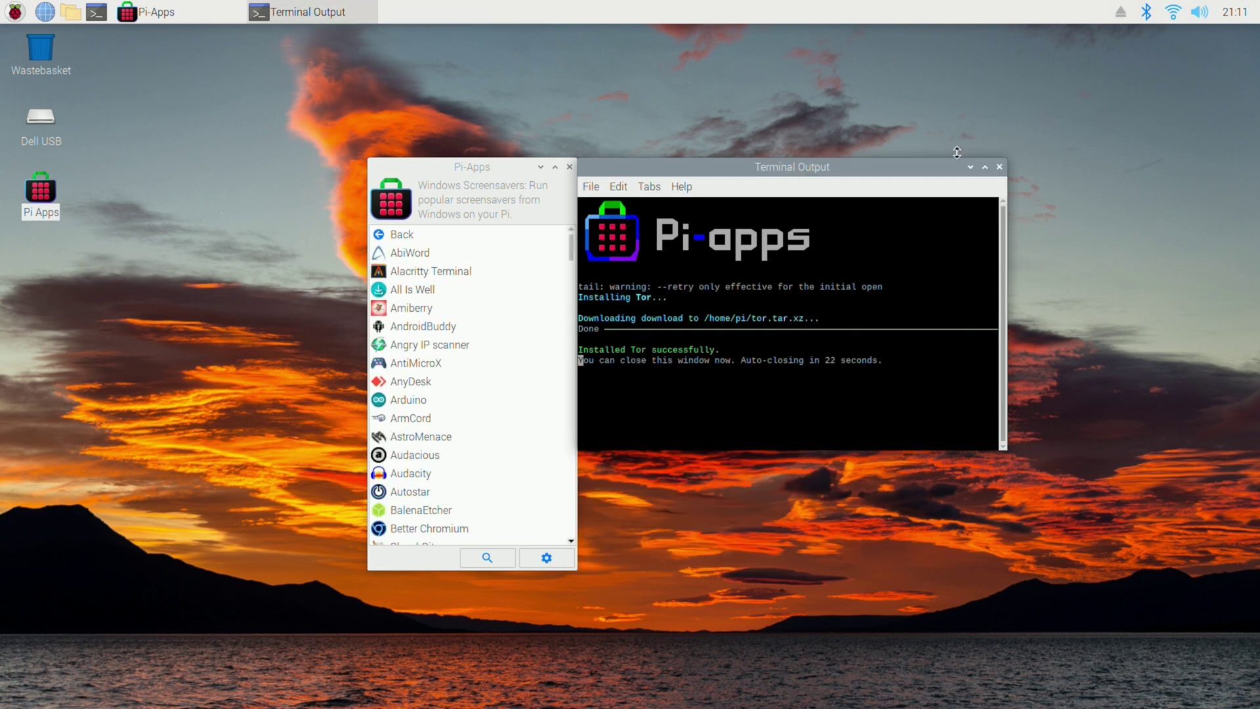
click(1000, 167)
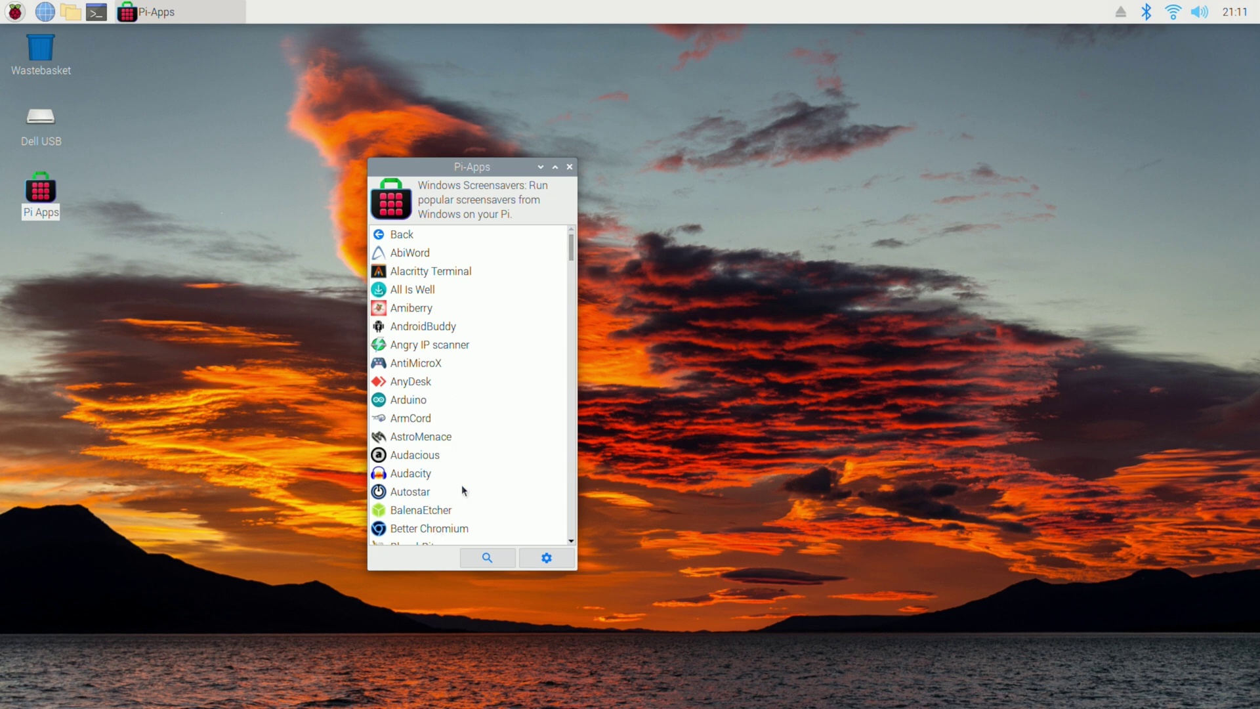
click(569, 168)
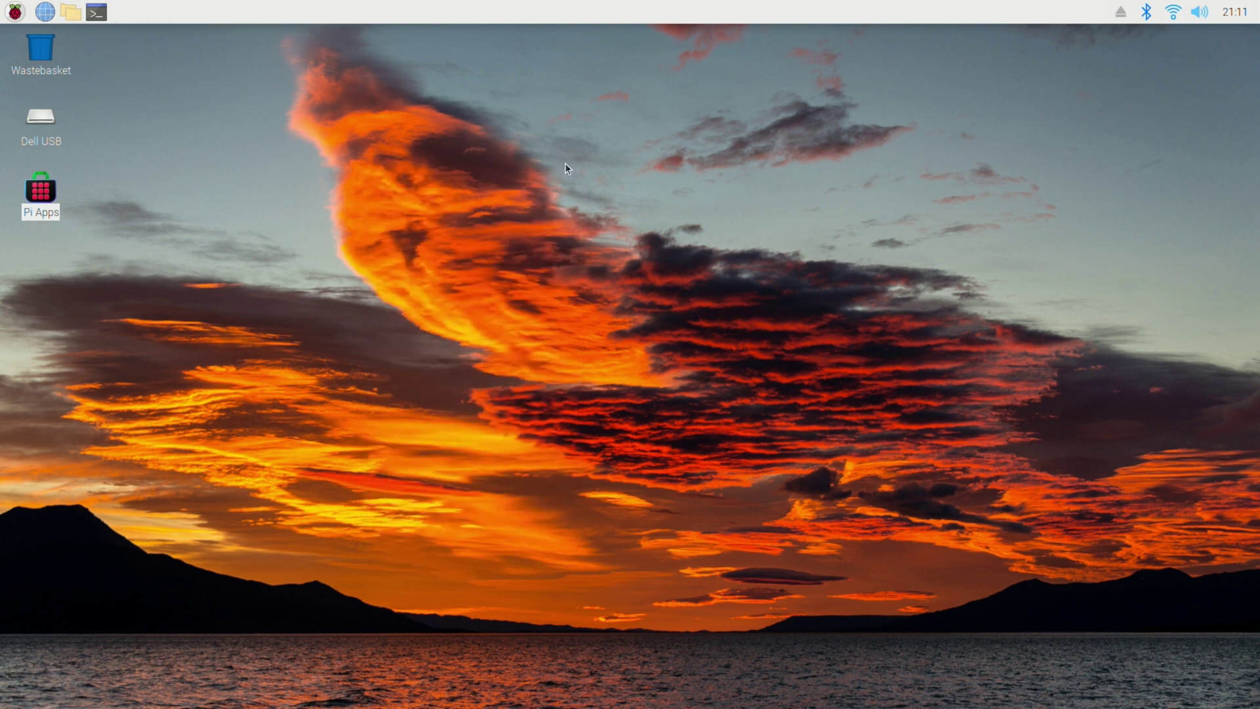
- Launch Tor Browser from the Raspberry Pi's Internet applications and connect it to the Tor network
click(18, 13)
mouse_move(51, 78)
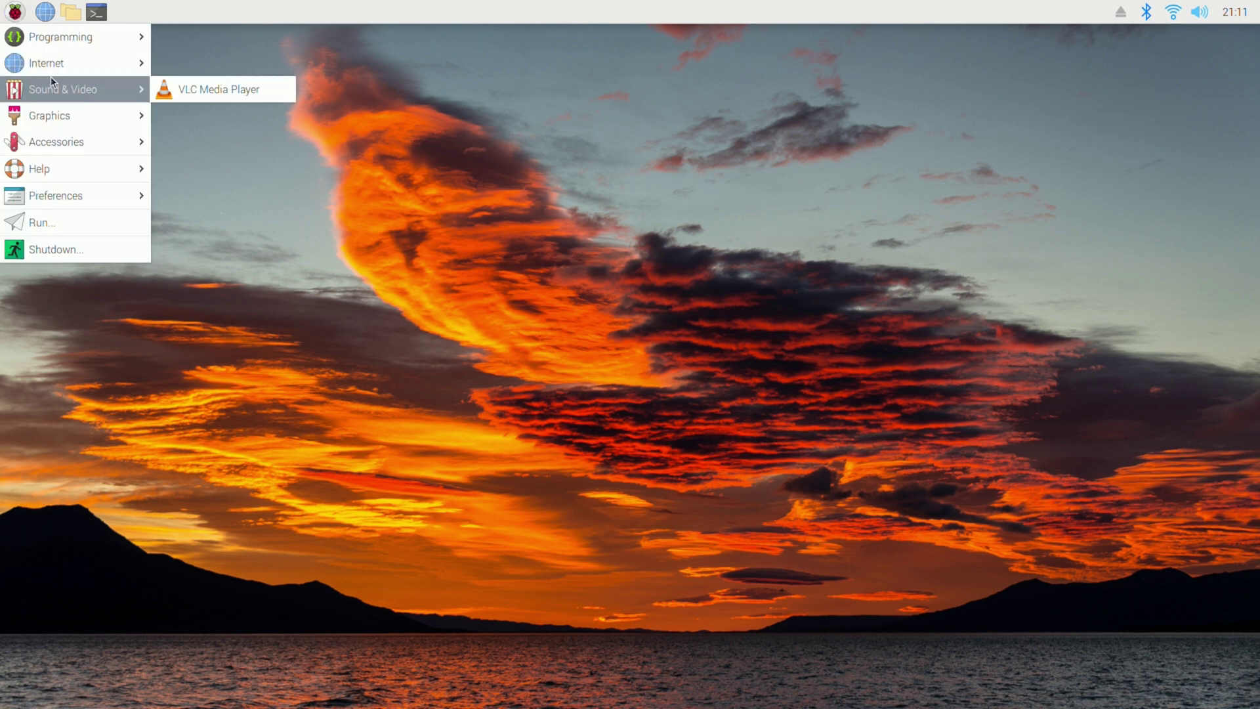
mouse_move(76, 61)
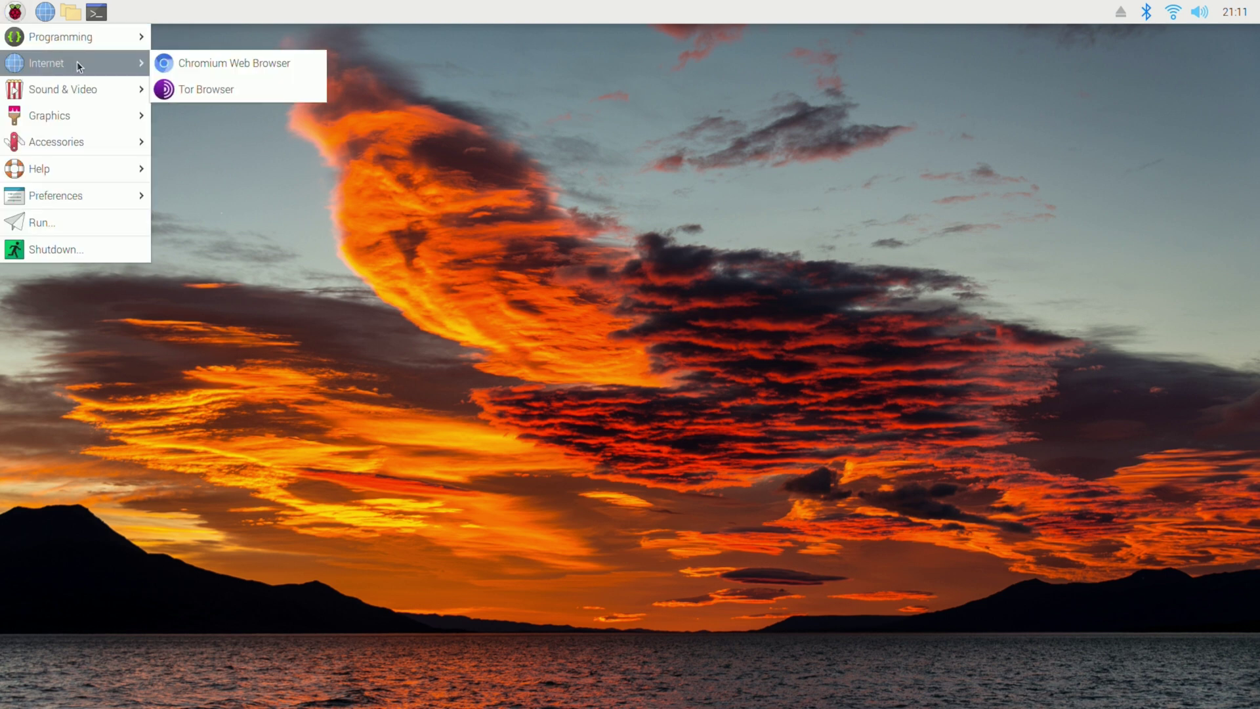
click(234, 89)
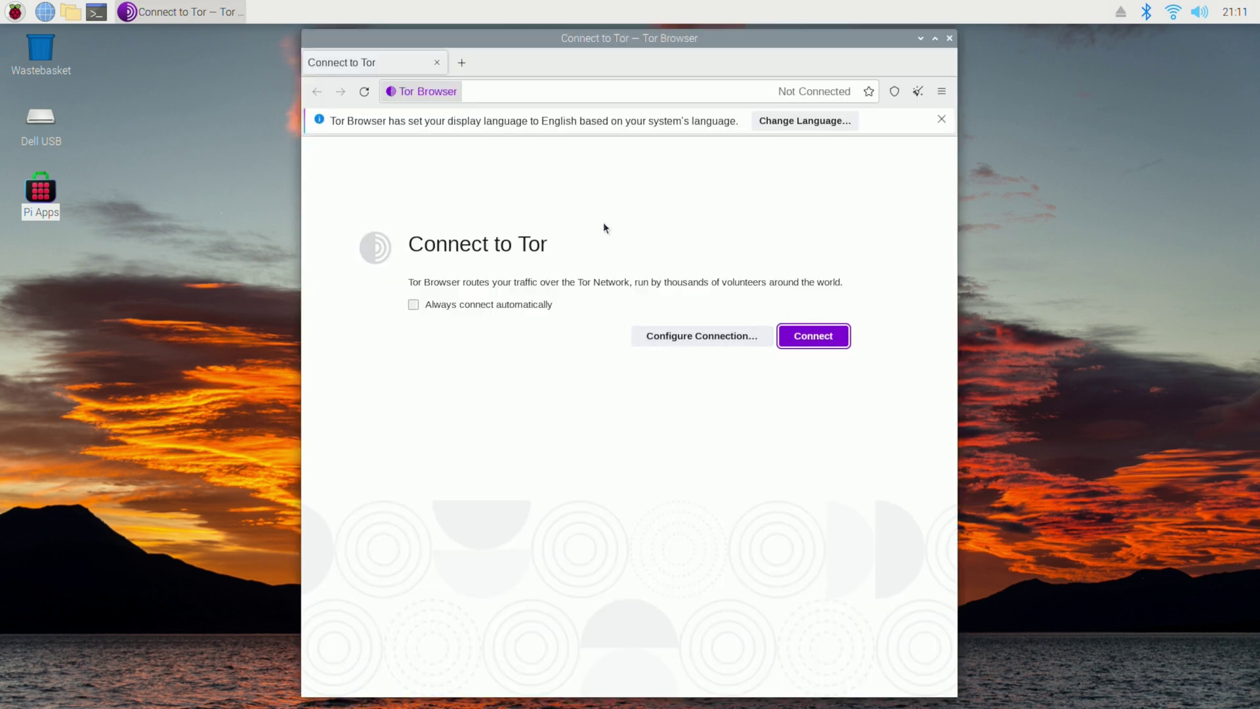
click(820, 344)
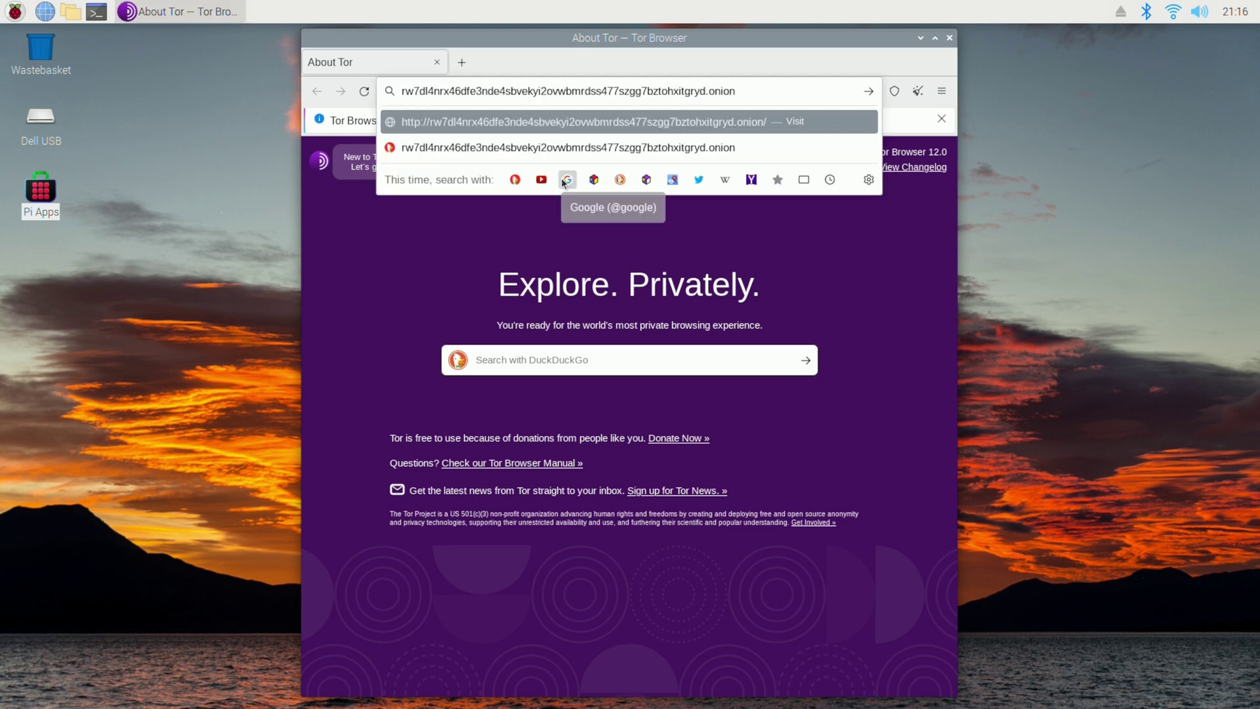
- Load the hidden service at rw7dl4nrx46dfe3nde4sbvekyi2ovwbmrdss477szgg7bztohxitgryd.onion in Tor Browser and check the text of its page
key(Return)
drag(450, 160, 659, 179)
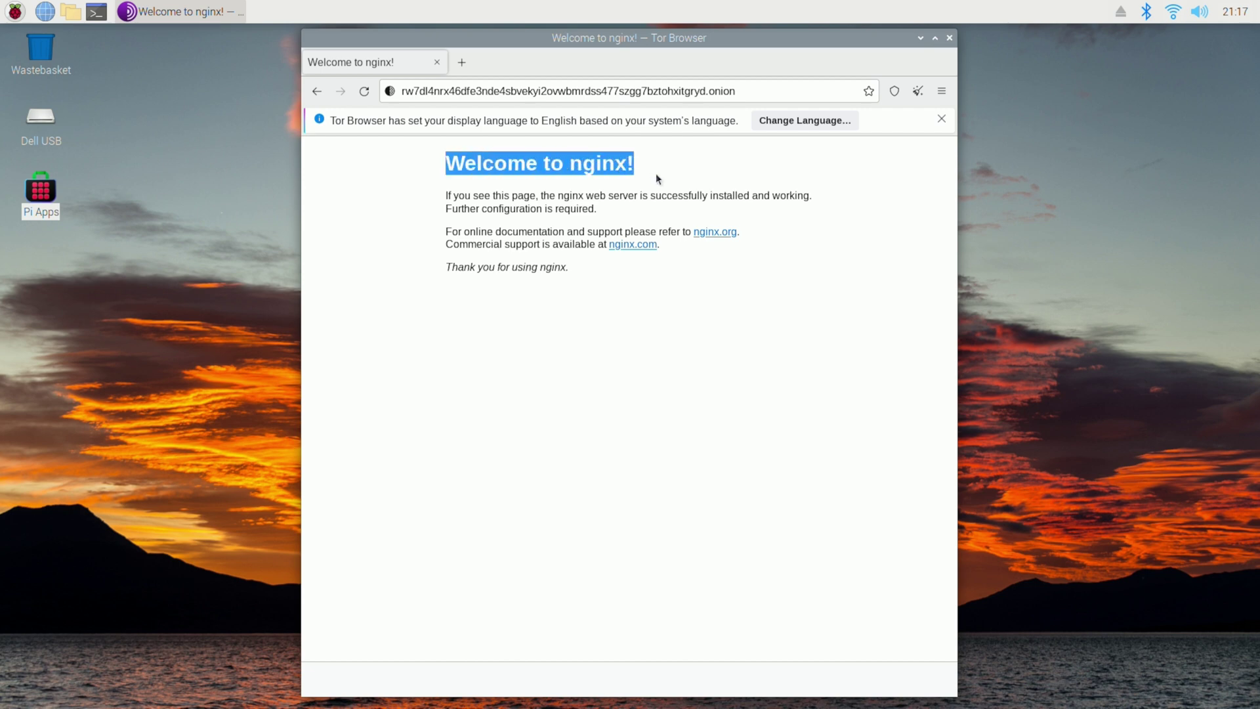
click(605, 319)
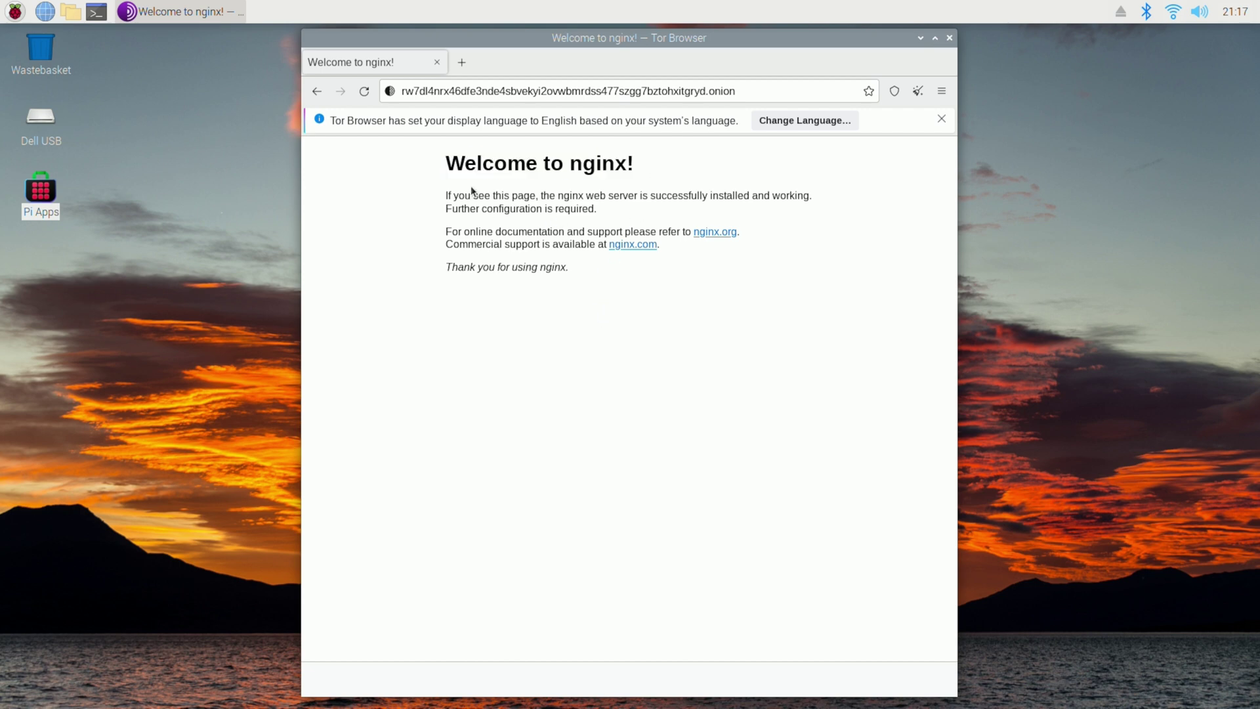
drag(447, 164, 586, 281)
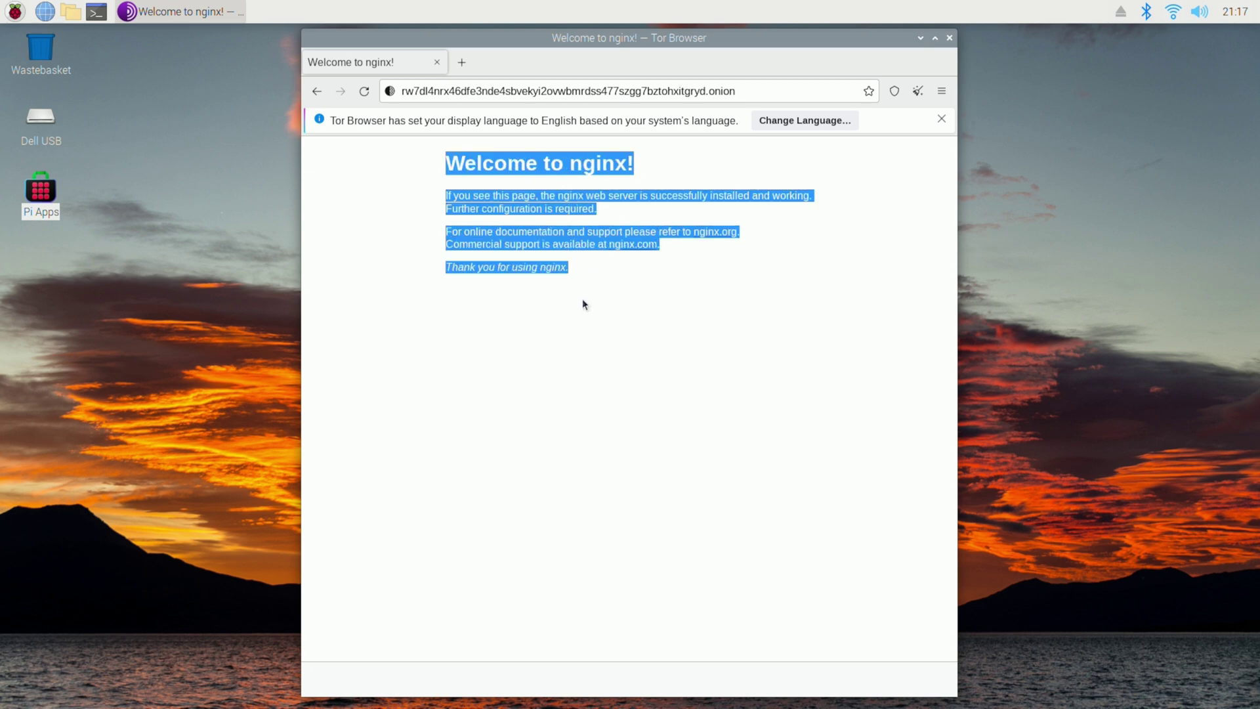
click(510, 367)
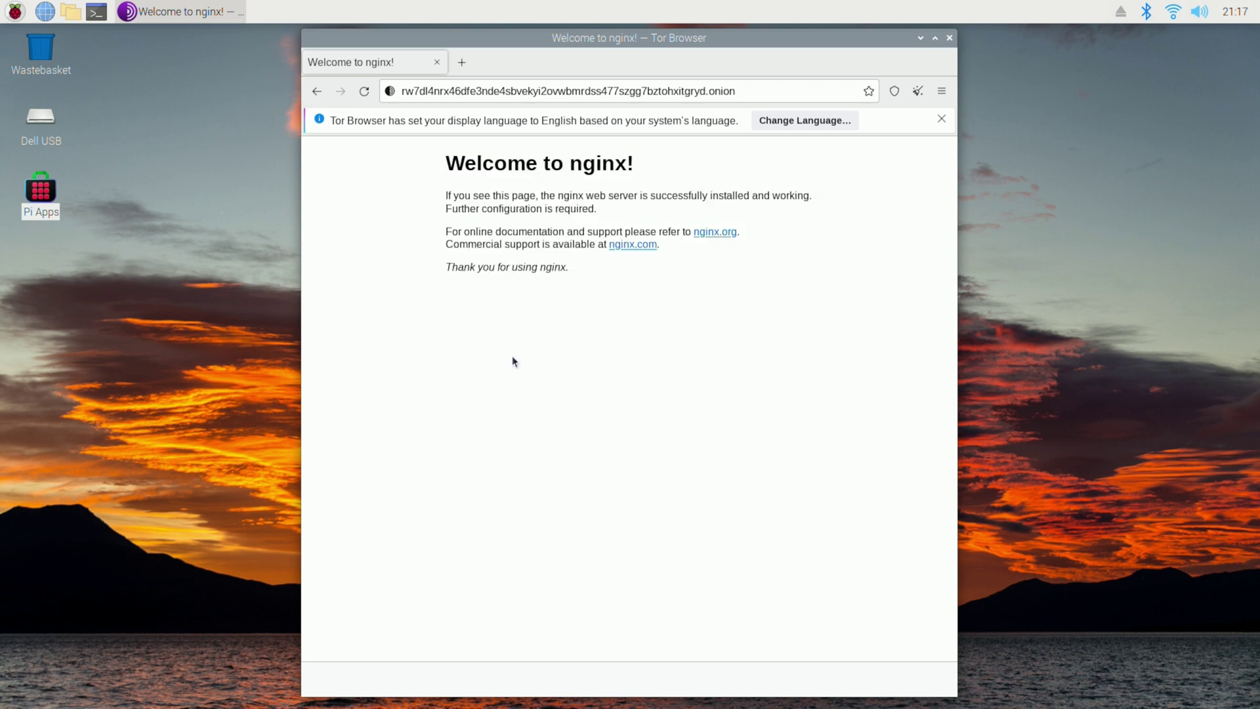